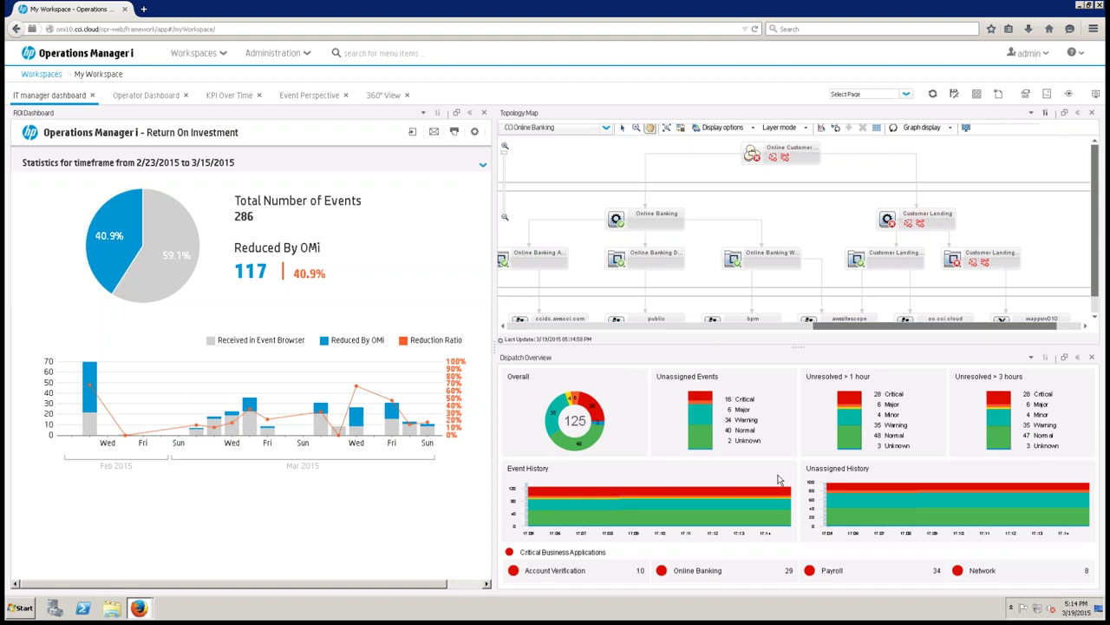
Review the dispatch overview and show the topology of the Online Banking critical business application
{"action": "mouse_move", "coordinate": [597, 413]}
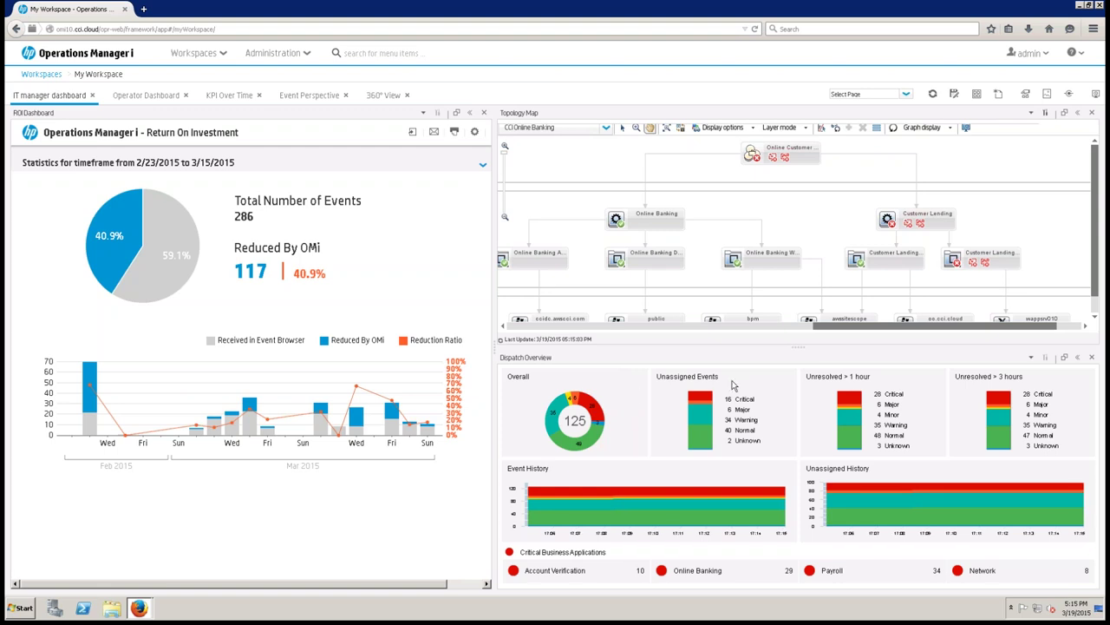
{"action": "mouse_move", "coordinate": [704, 397]}
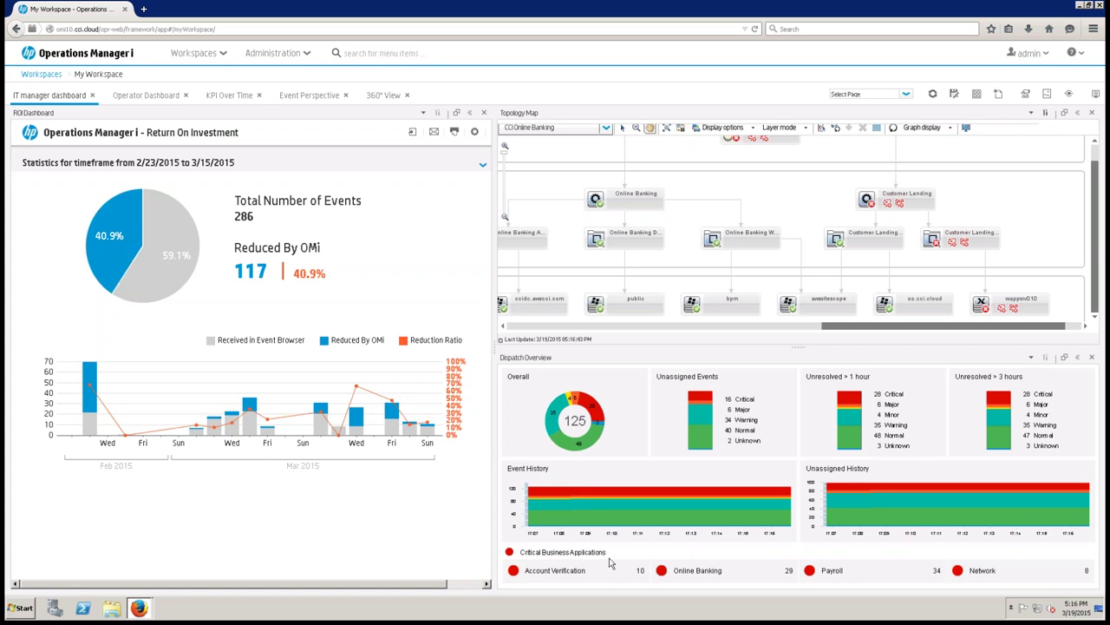
{"action": "left_click", "coordinate": [679, 575]}
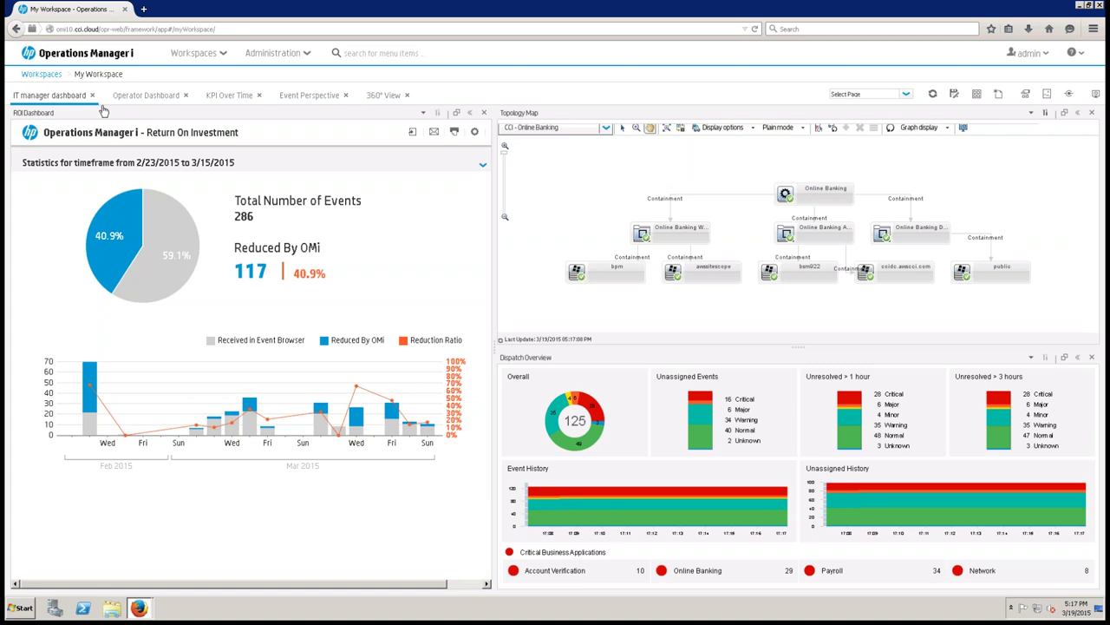
Show the Payroll application's events on the Operator Dashboard and narrow them to the mssql2008.cci.cloud node
{"action": "left_click", "coordinate": [146, 96]}
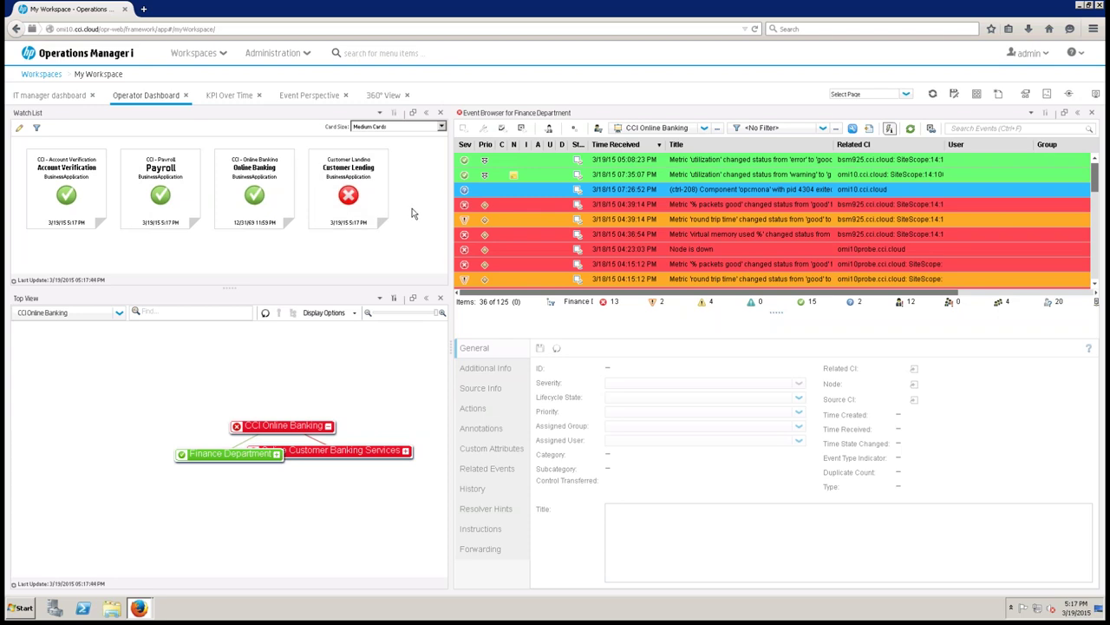
{"action": "left_click", "coordinate": [268, 202]}
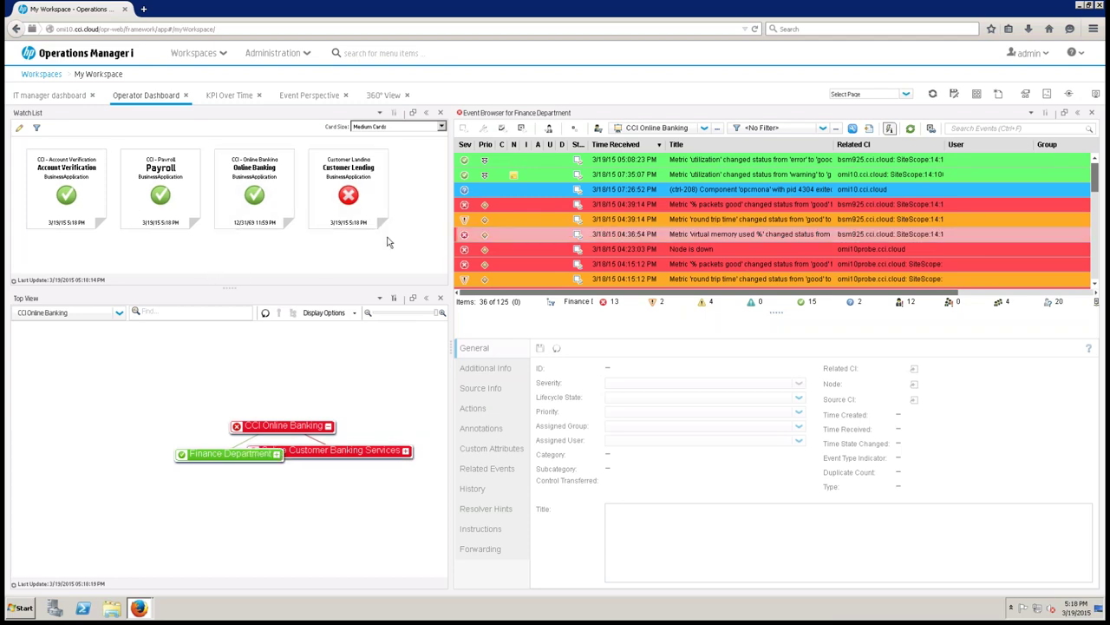
{"action": "left_click", "coordinate": [161, 198]}
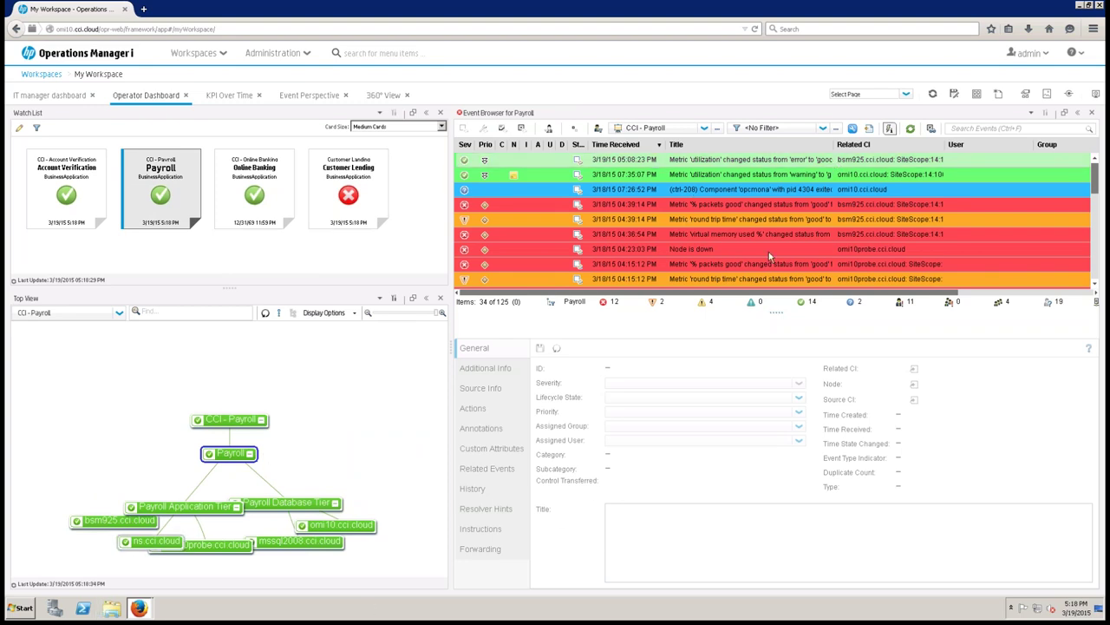
{"action": "left_click", "coordinate": [761, 188]}
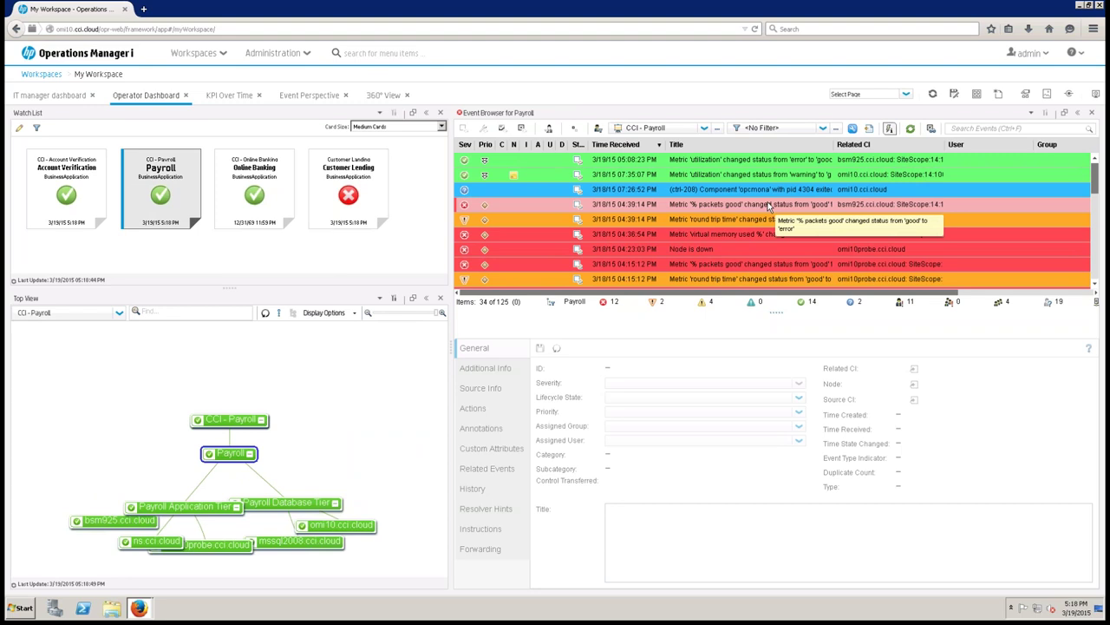
{"action": "left_click", "coordinate": [274, 543]}
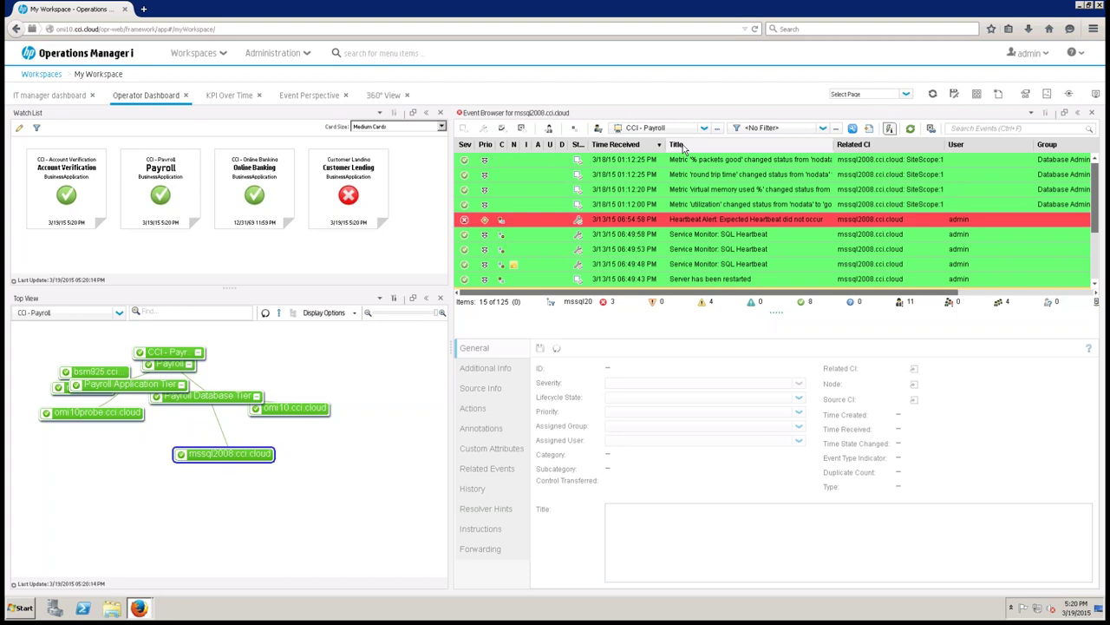
Filter KPI Over Time to Customer Lending's System Availability for Mar 19, 12:00 to 17:59, and clear the filter
{"action": "left_click", "coordinate": [230, 95]}
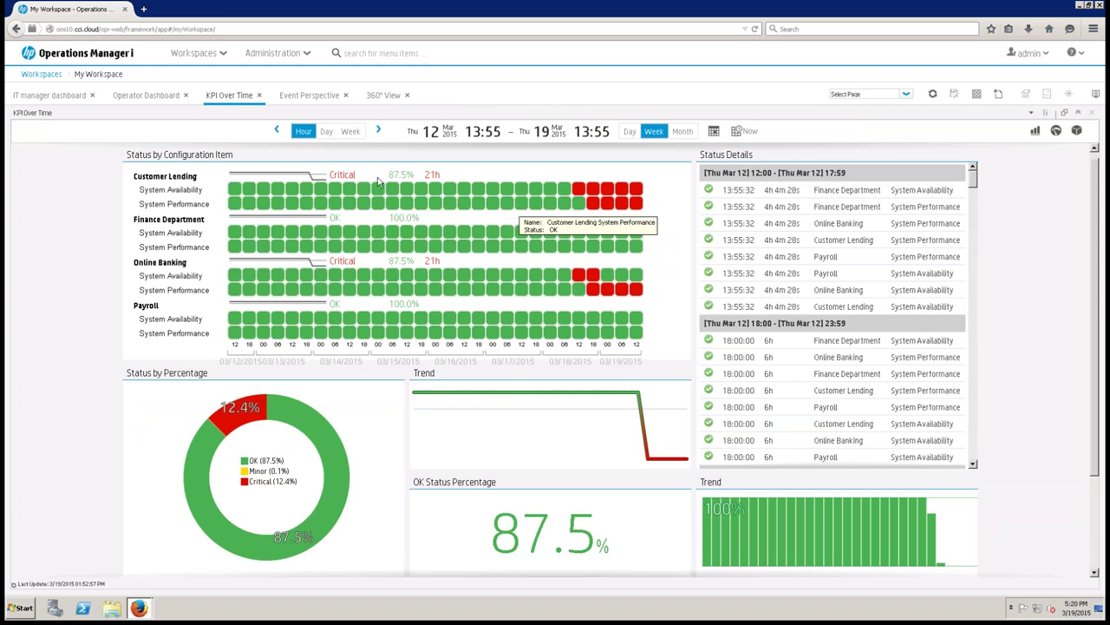
{"action": "mouse_move", "coordinate": [403, 195]}
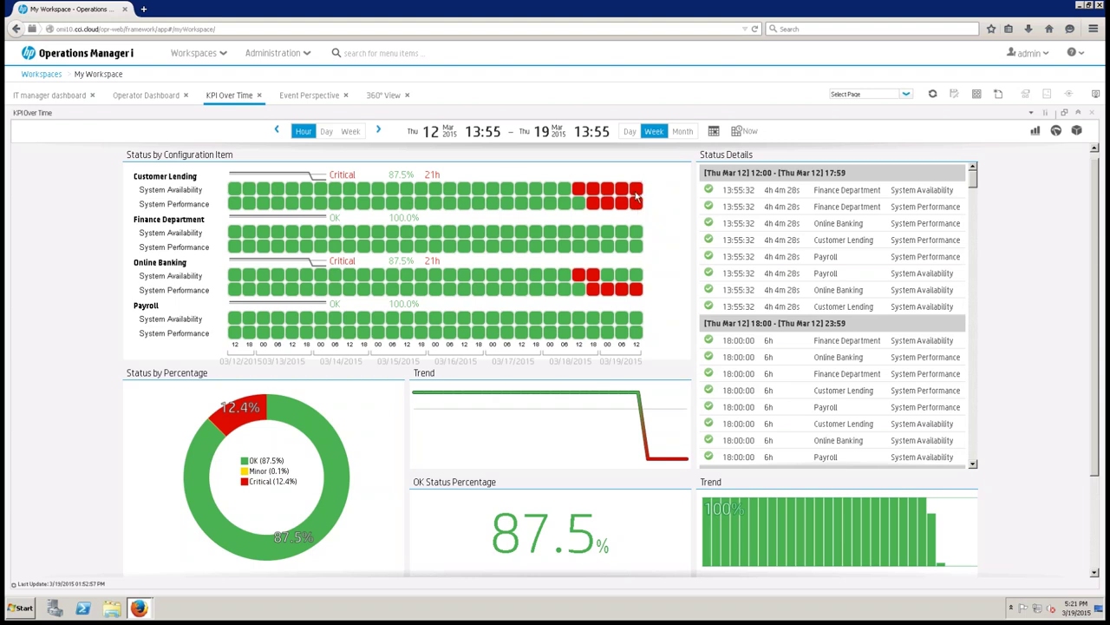
{"action": "mouse_move", "coordinate": [638, 198]}
{"action": "left_click", "coordinate": [637, 191]}
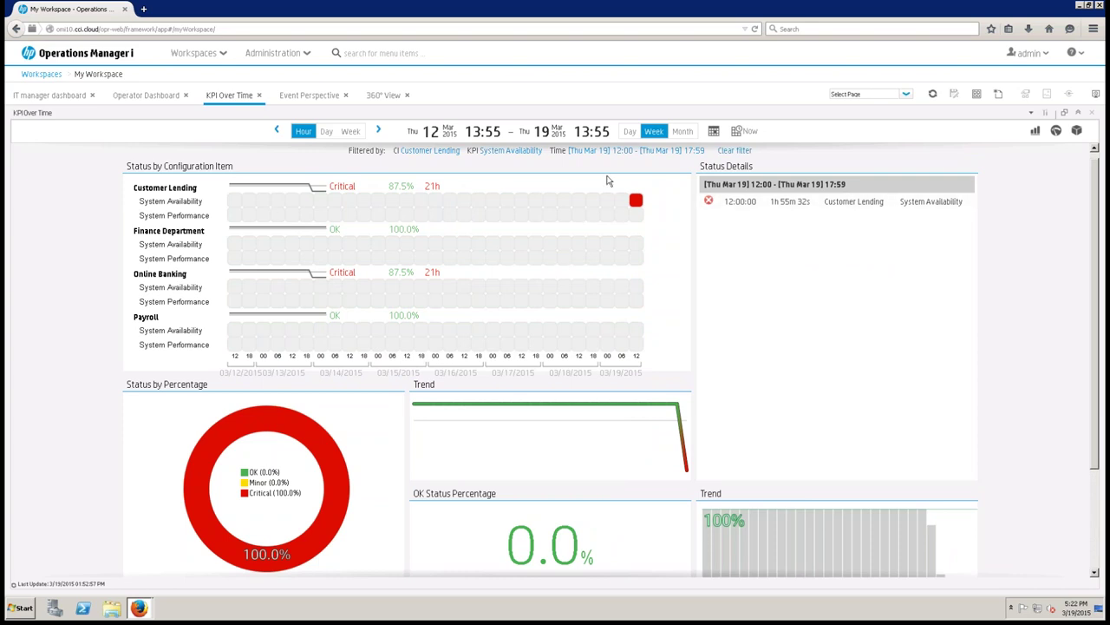
{"action": "left_click", "coordinate": [735, 151]}
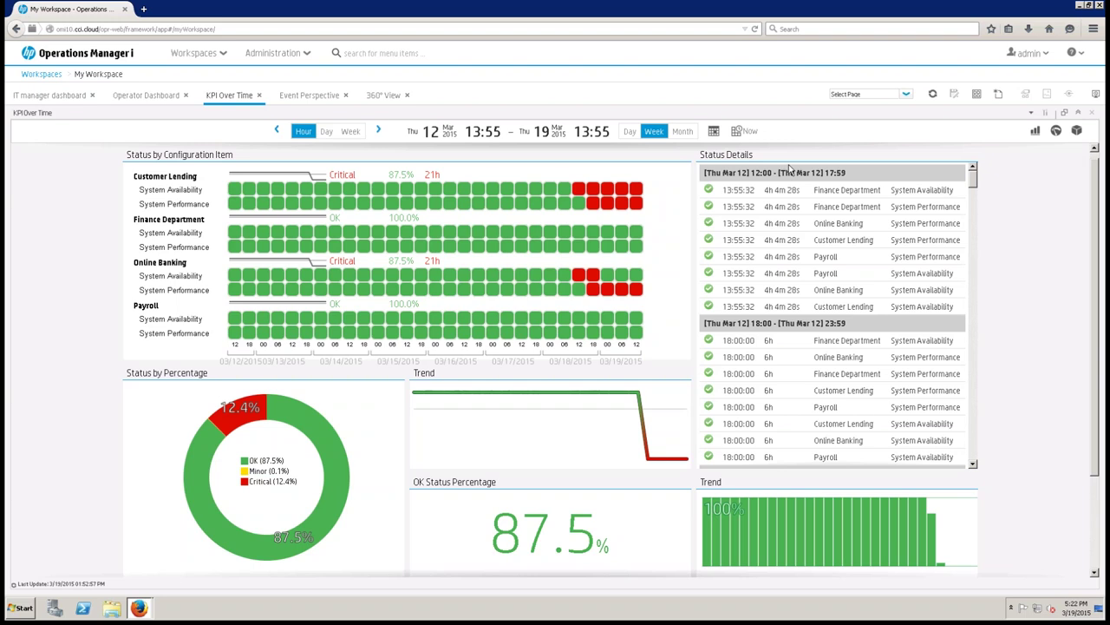
Look through the list of selectable key performance indicators for KPI Over Time and close it
{"action": "left_click", "coordinate": [1057, 131]}
{"action": "left_click", "coordinate": [1058, 131]}
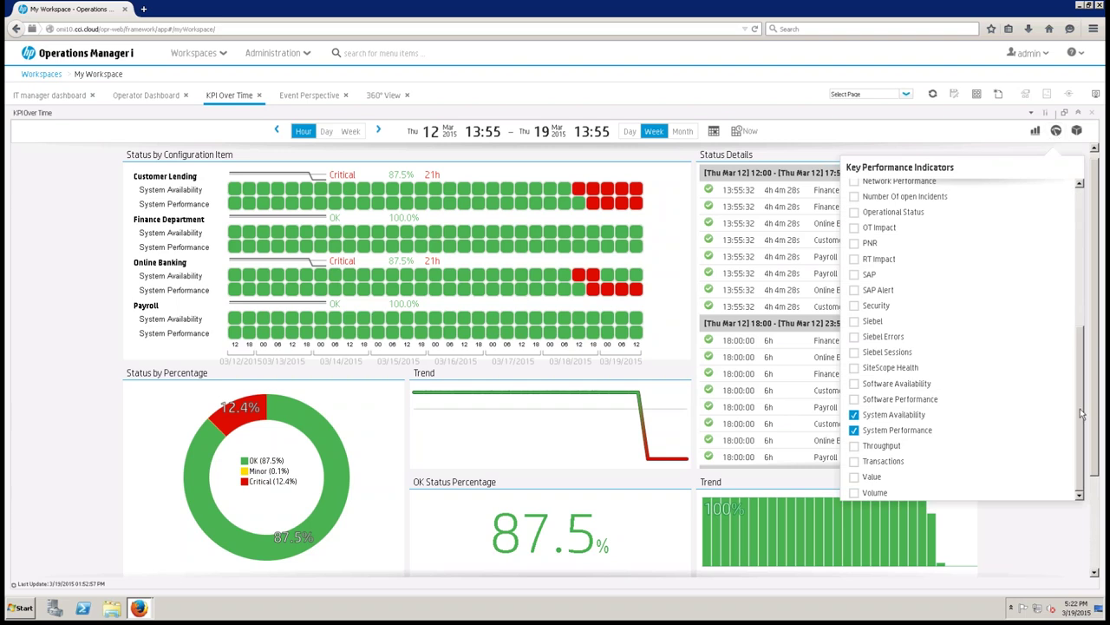
{"action": "left_click_drag", "start_coordinate": [1080, 411], "coordinate": [1072, 263]}
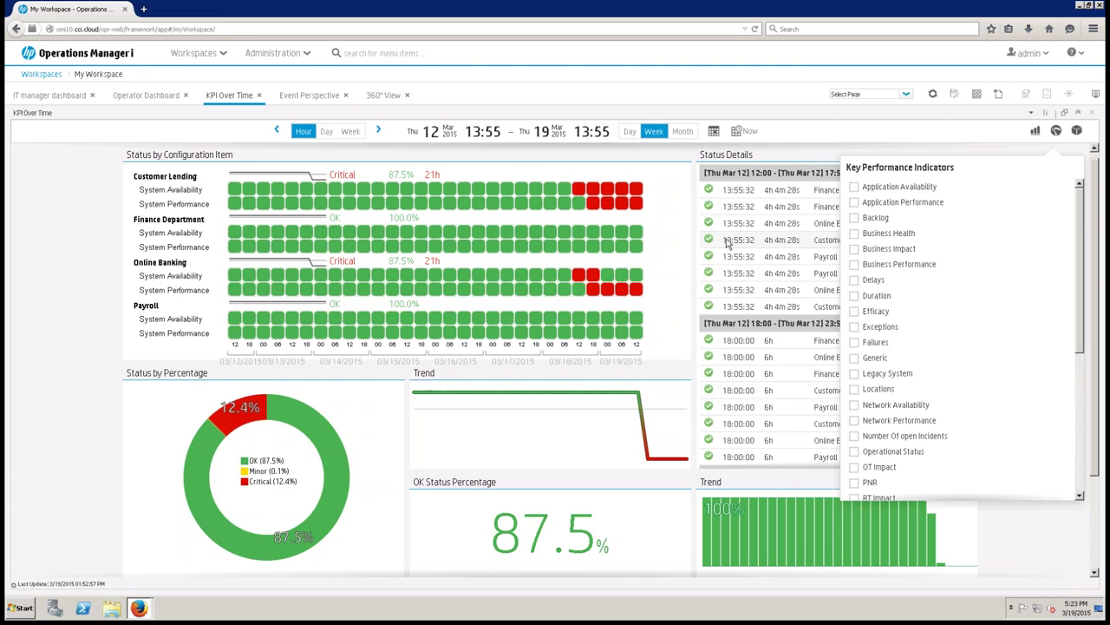
{"action": "left_click", "coordinate": [1056, 130]}
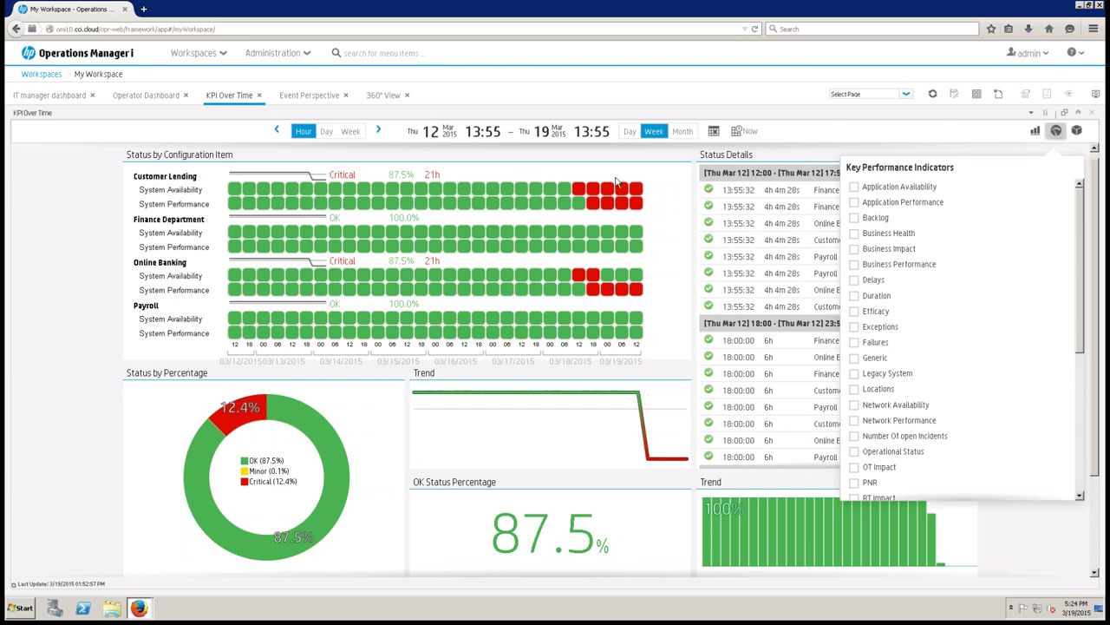
{"action": "left_click", "coordinate": [616, 181]}
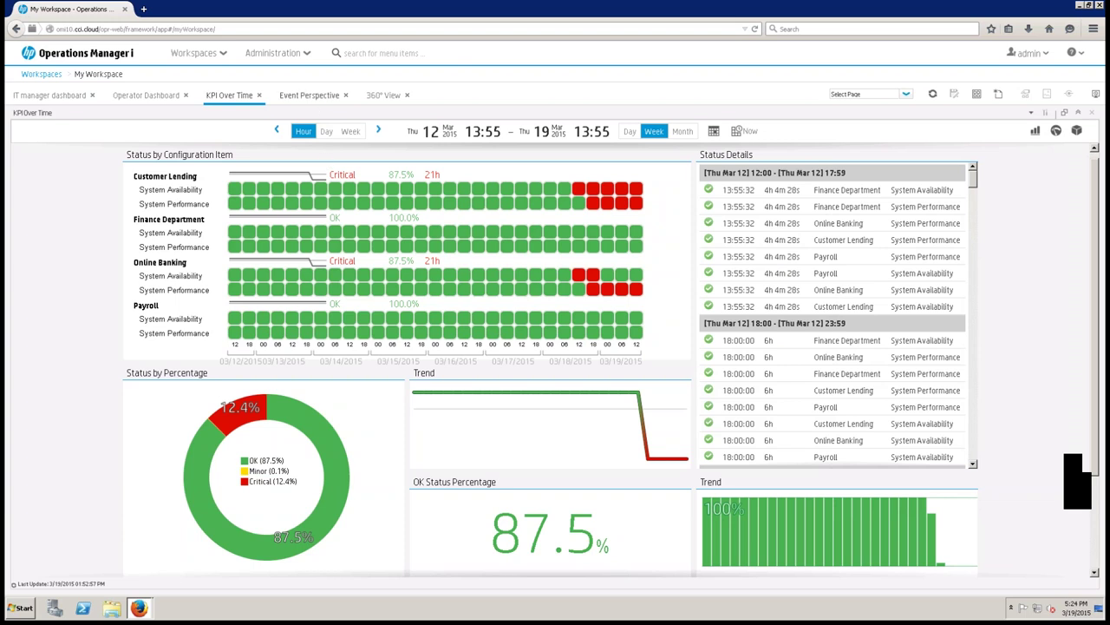
In the Event Perspective, inspect the wappsrv010 '% packets good' error event and narrow the events from Online Banking to awssitescope
{"action": "left_click", "coordinate": [309, 95]}
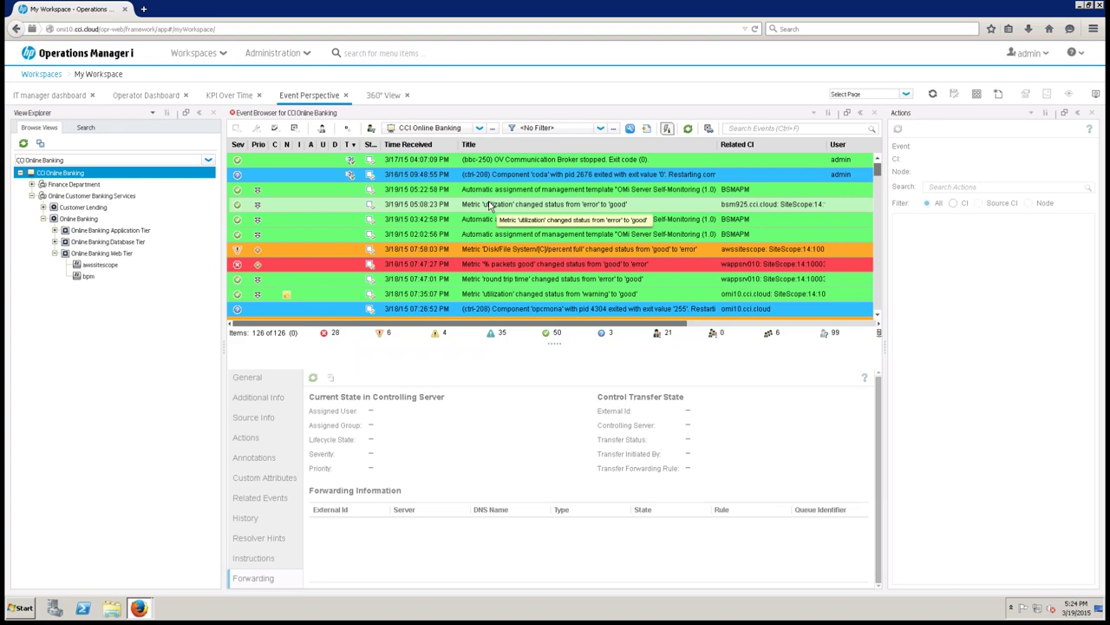
{"action": "left_click", "coordinate": [483, 265]}
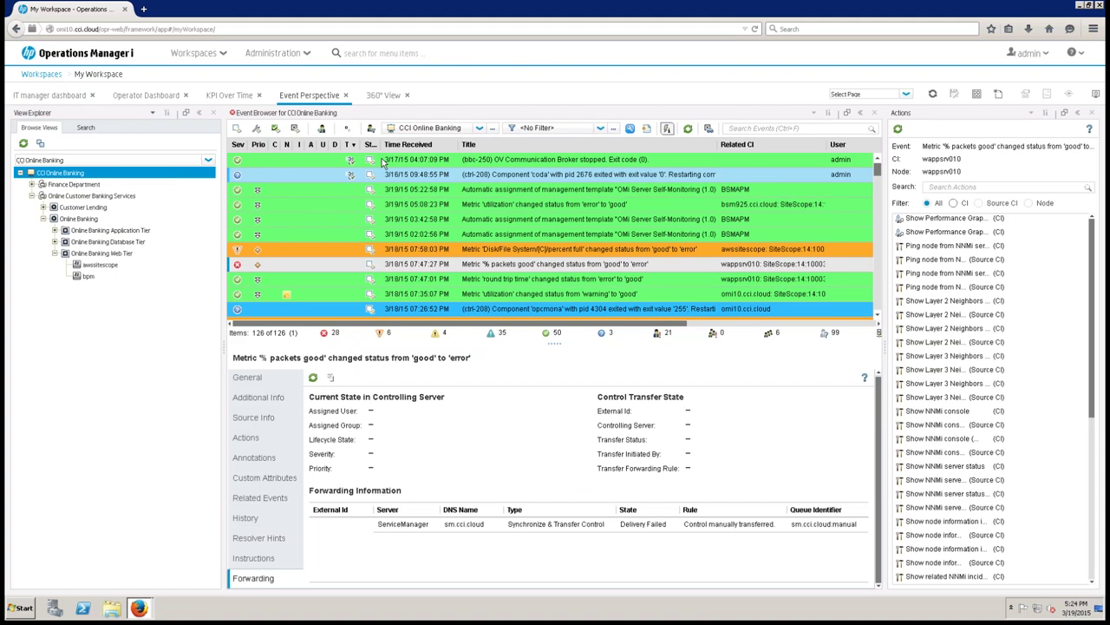
{"action": "left_click", "coordinate": [79, 220]}
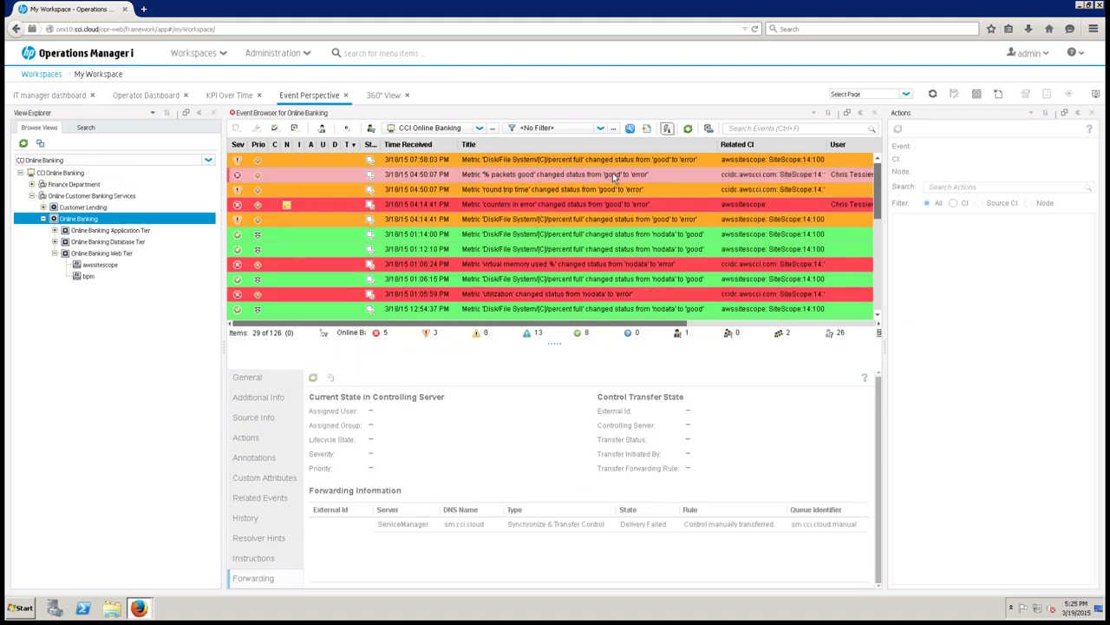
{"action": "left_click", "coordinate": [107, 270]}
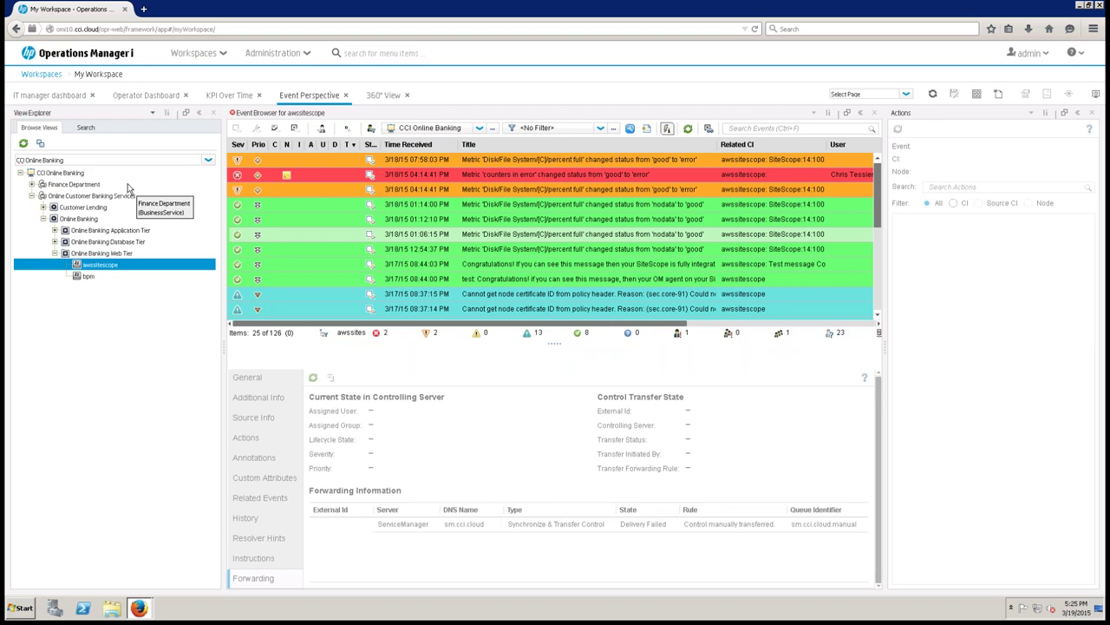
Check the available event filters, restrict the awssitescope events to critical and major severities, and remove the severity restrictions
{"action": "left_click", "coordinate": [600, 128]}
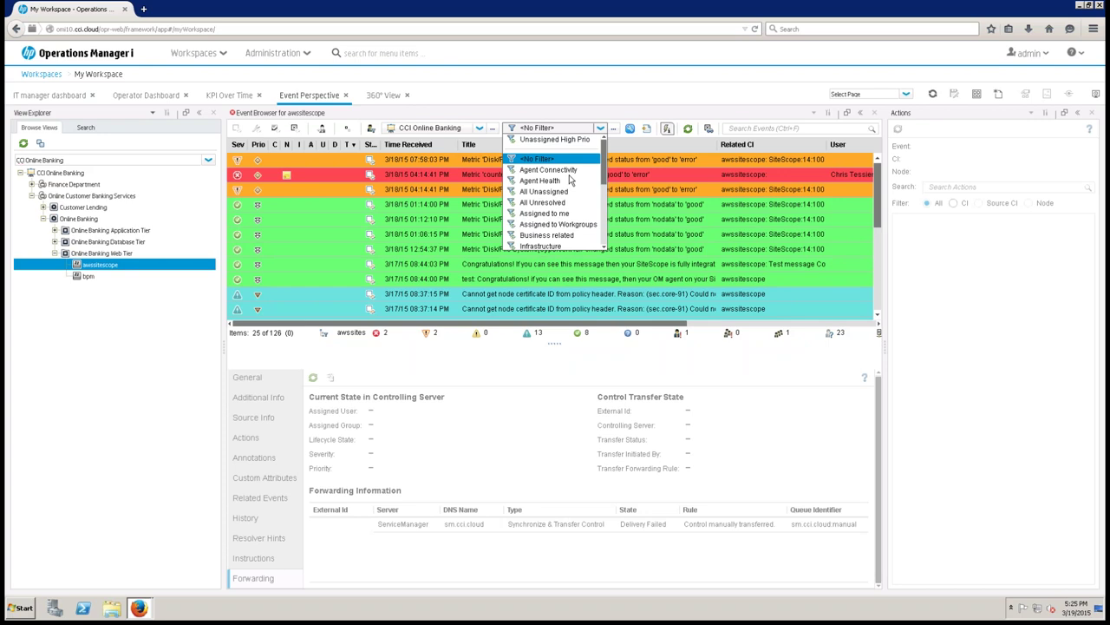
{"action": "left_click", "coordinate": [420, 205]}
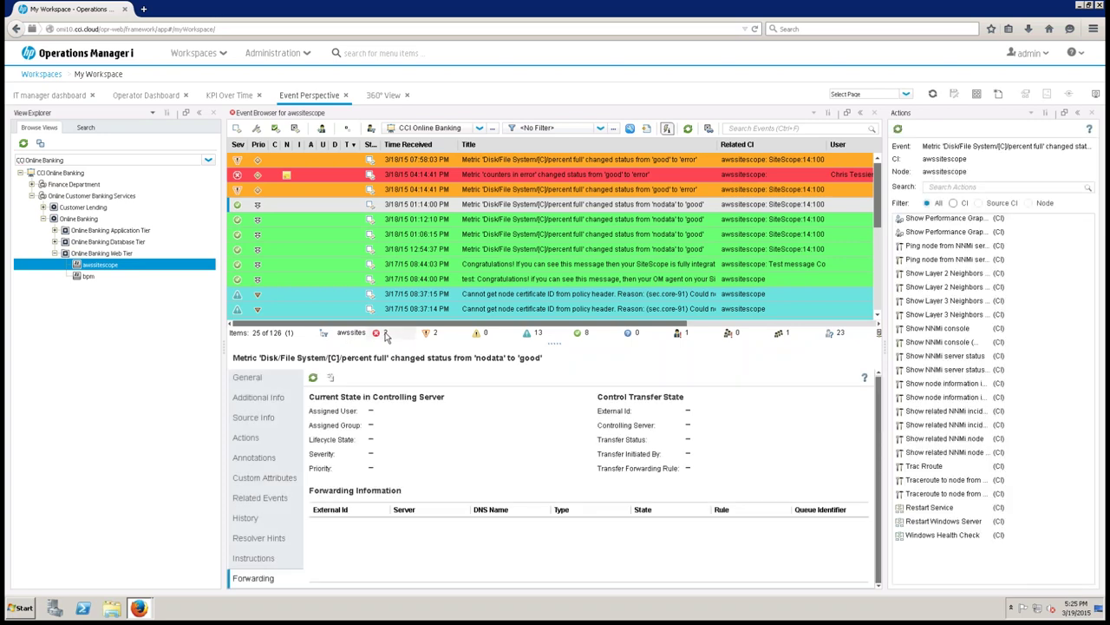
{"action": "left_click", "coordinate": [386, 335]}
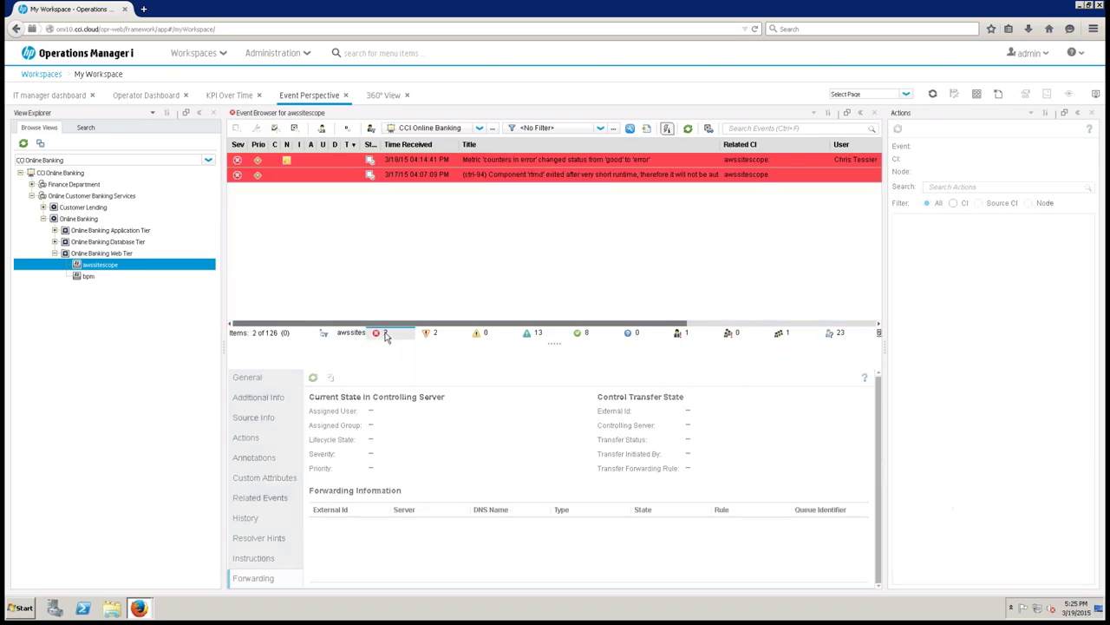
{"action": "left_click", "coordinate": [434, 334]}
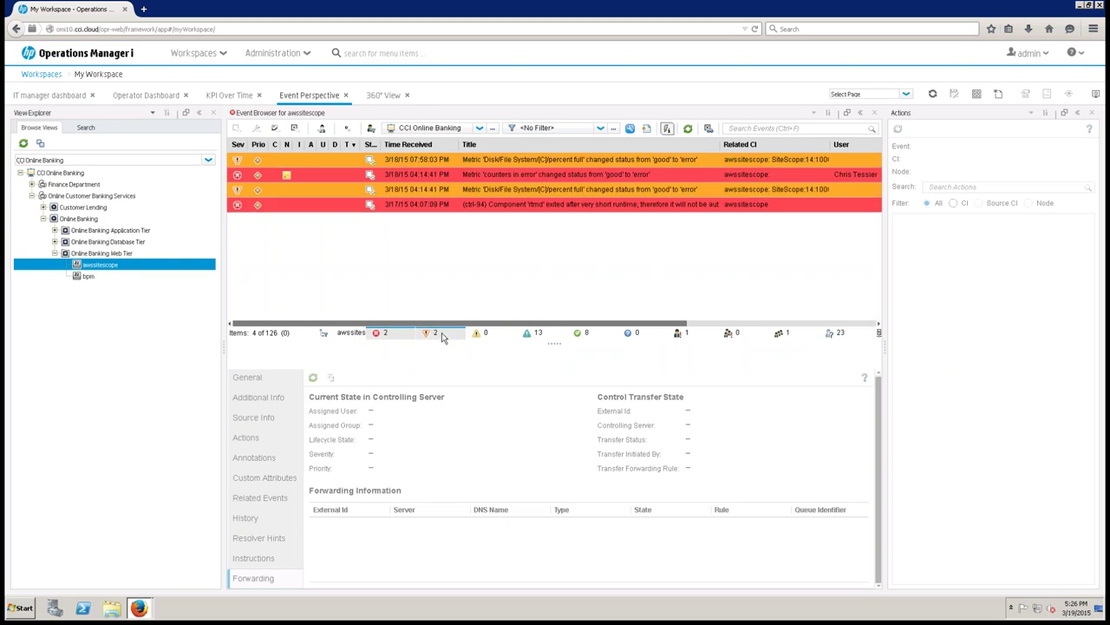
{"action": "left_click", "coordinate": [408, 338]}
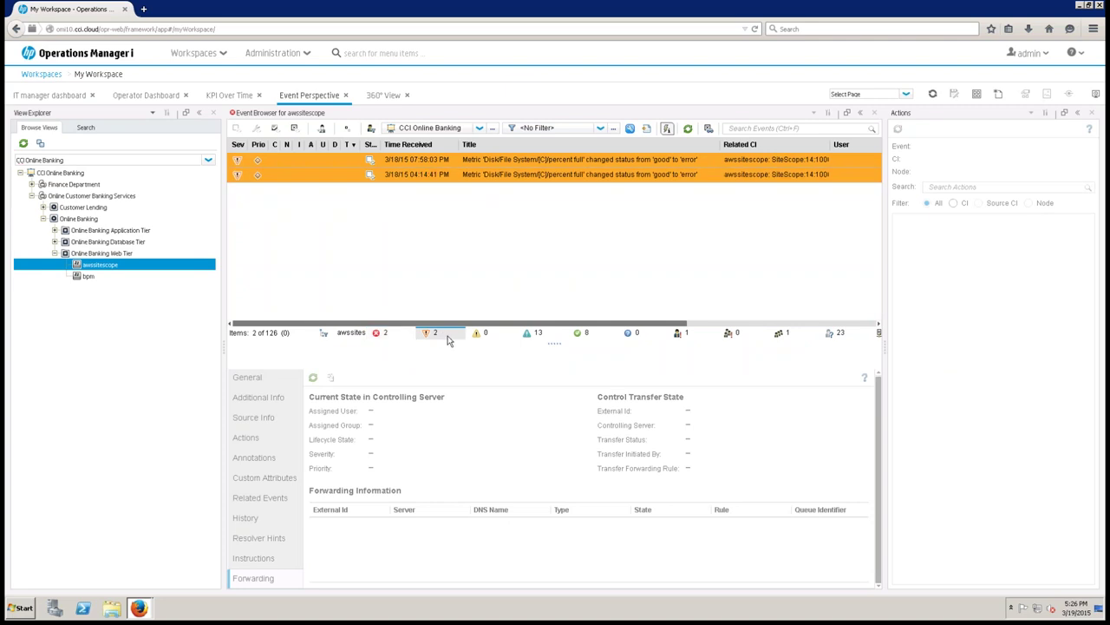
{"action": "left_click", "coordinate": [448, 336]}
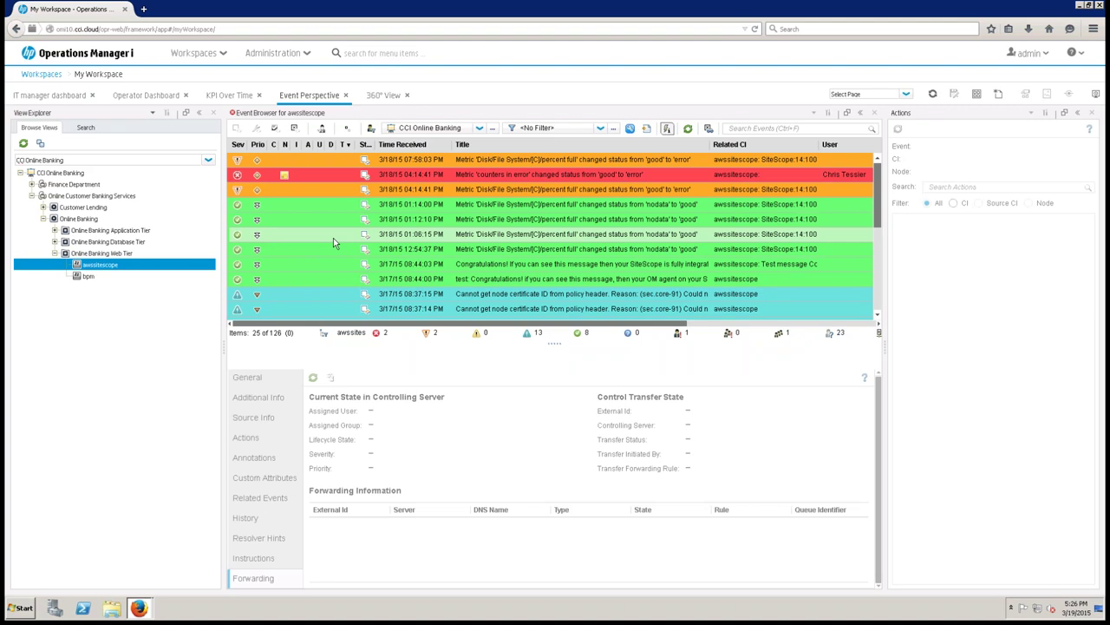
Assign the awssitescope event received 3/18/15 01:14:00 PM to the Windows Support group and a user from the list
{"action": "right_click", "coordinate": [410, 207]}
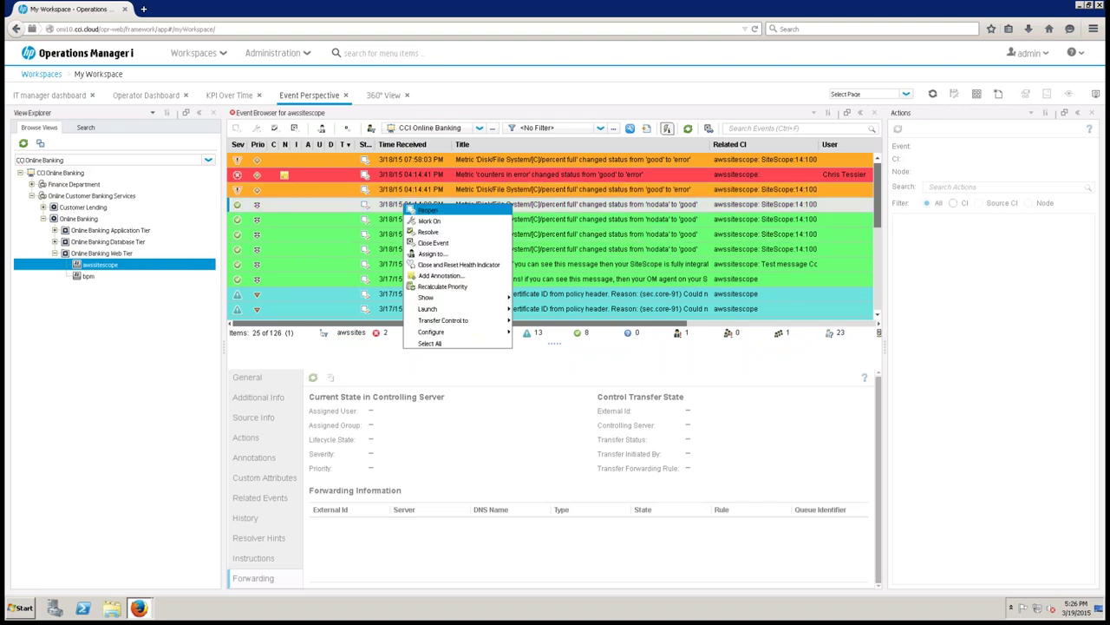
{"action": "left_click", "coordinate": [440, 253]}
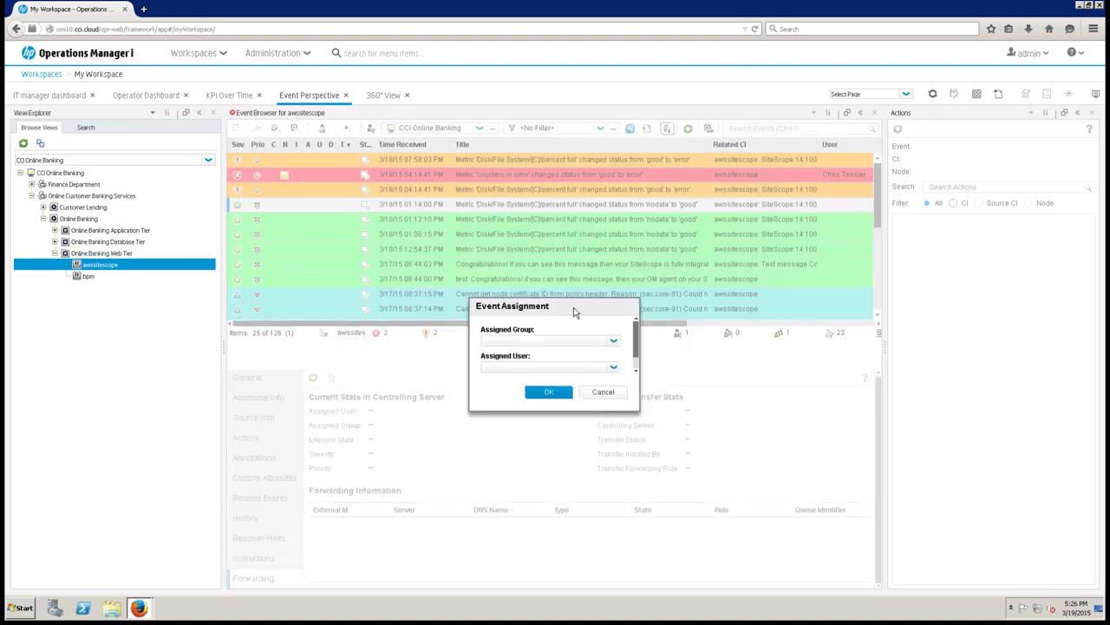
{"action": "left_click_drag", "start_coordinate": [574, 311], "coordinate": [576, 288]}
{"action": "left_click", "coordinate": [614, 320]}
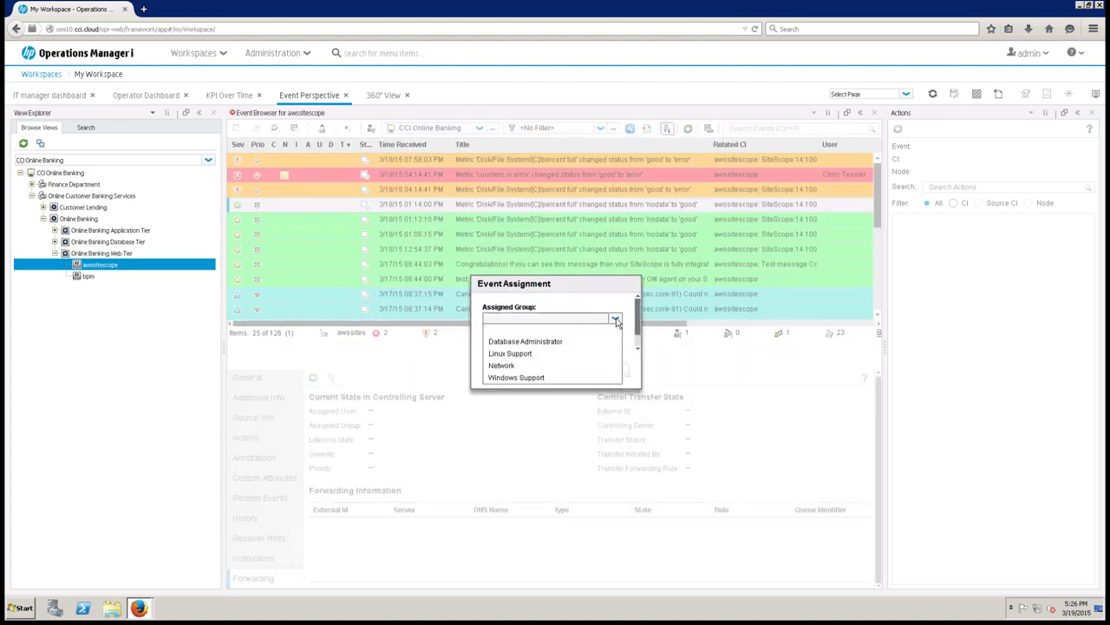
{"action": "left_click", "coordinate": [534, 378]}
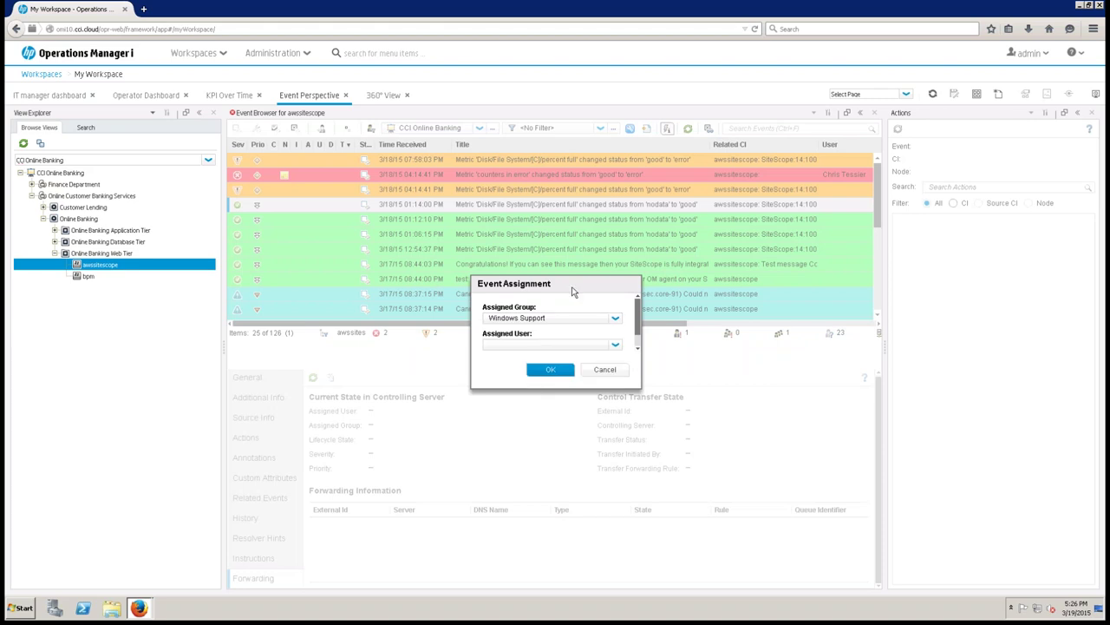
{"action": "left_click", "coordinate": [616, 346]}
{"action": "left_click", "coordinate": [547, 381]}
{"action": "left_click", "coordinate": [553, 373]}
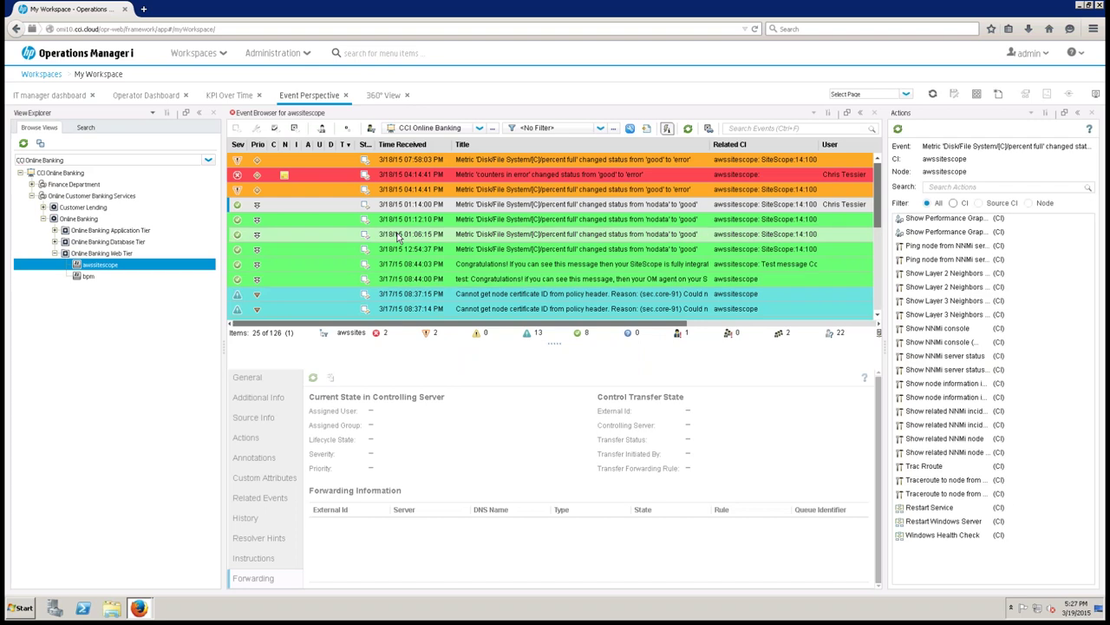
Show only the events assigned to the current user and inspect the certificate ID, Heartbeat Alert and SQL Heartbeat events
{"action": "left_click", "coordinate": [372, 128]}
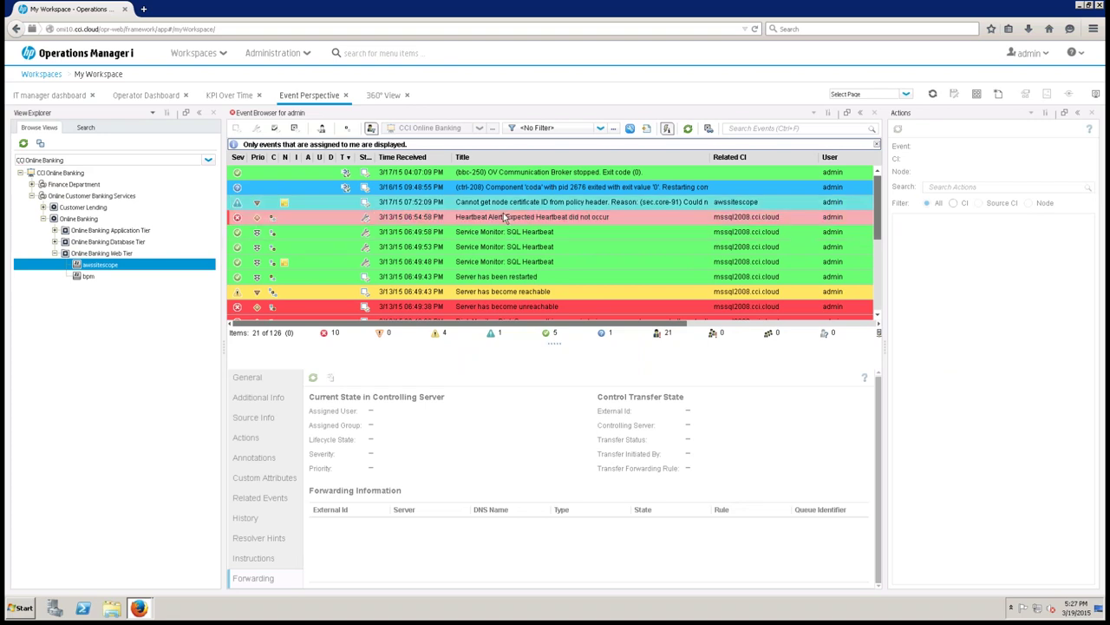
{"action": "left_click", "coordinate": [414, 205]}
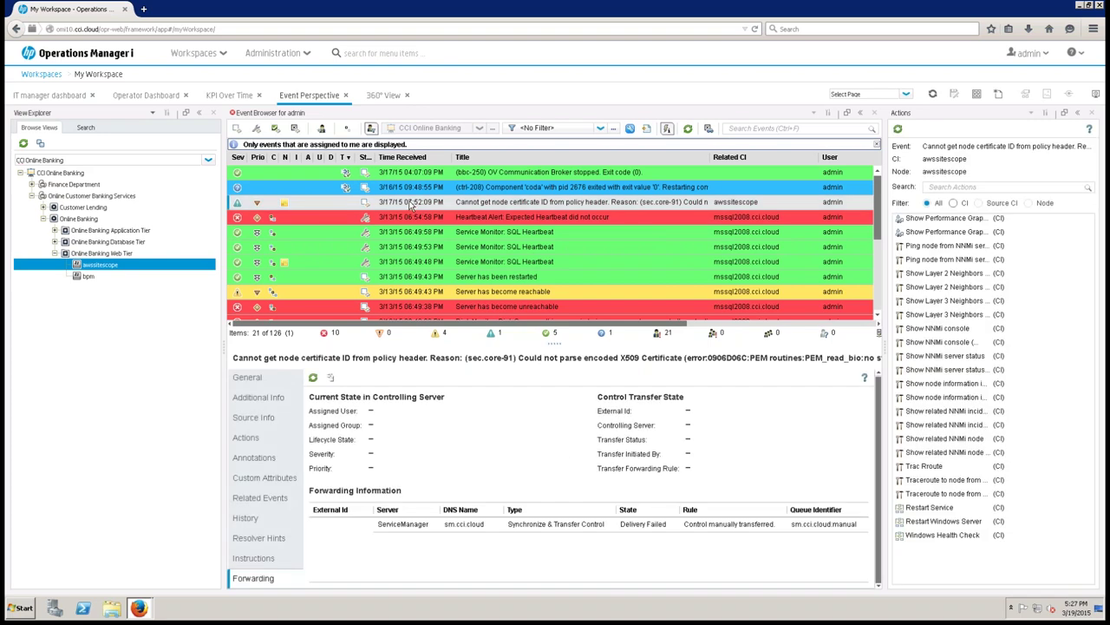
{"action": "left_click", "coordinate": [414, 218]}
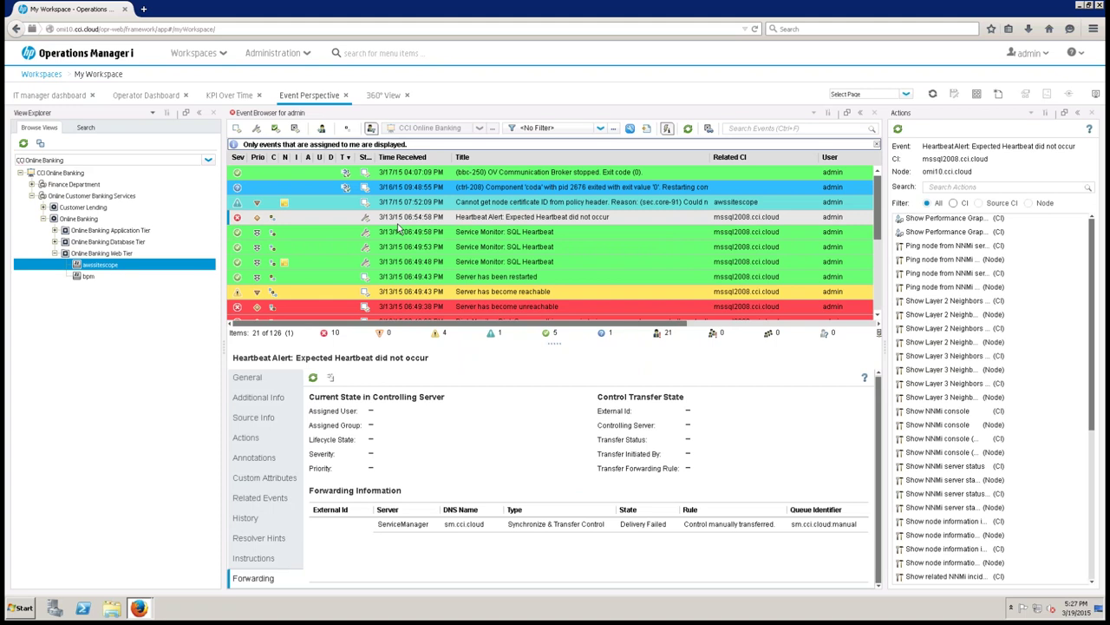
{"action": "left_click", "coordinate": [411, 232]}
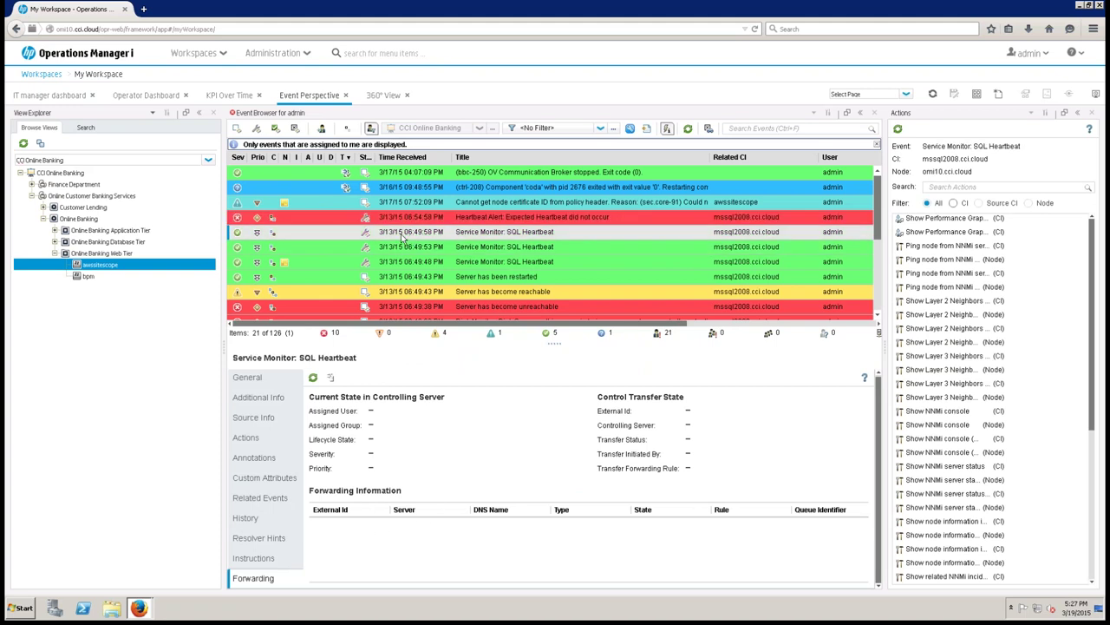
Mark the Service Monitor: SQL Heartbeat event received 06:49:58 PM as being worked on and show its related events
{"action": "right_click", "coordinate": [401, 236]}
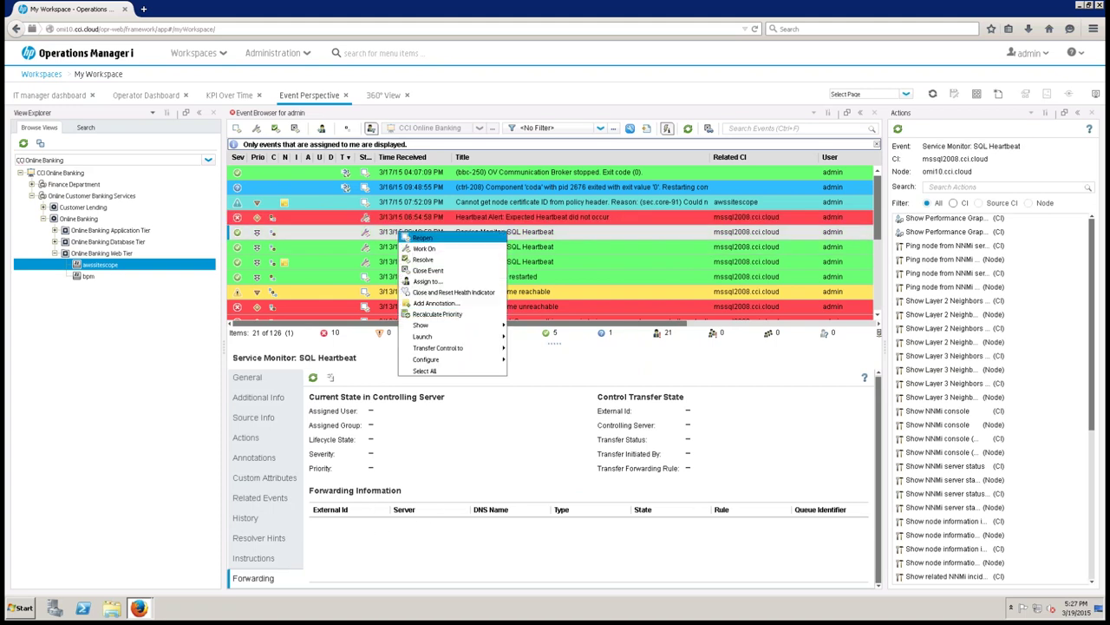
{"action": "left_click", "coordinate": [442, 250]}
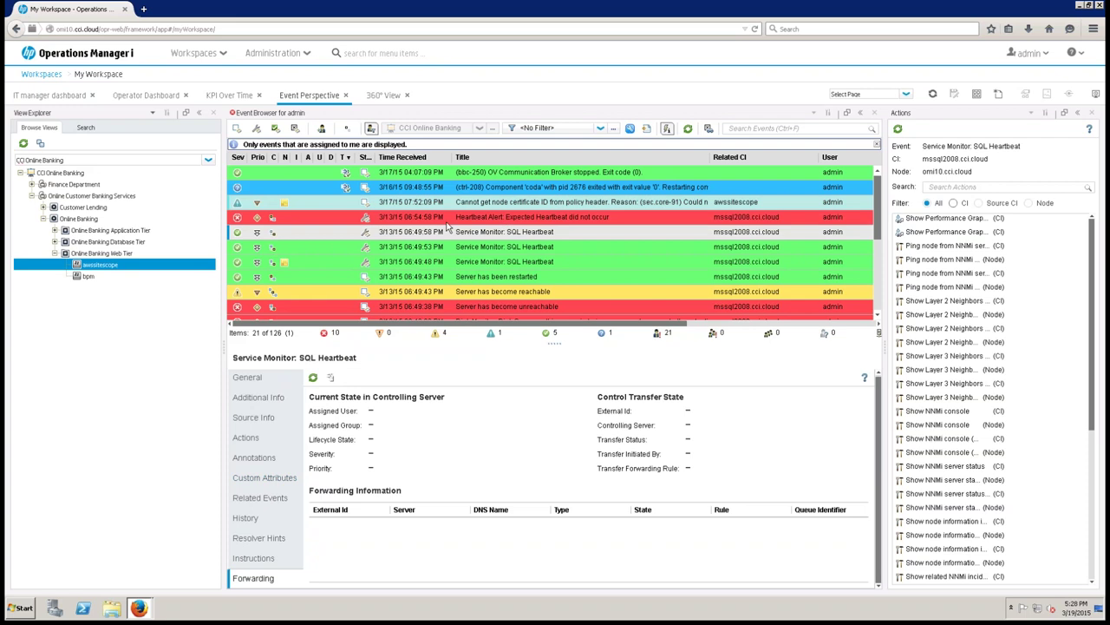
{"action": "left_click", "coordinate": [263, 499]}
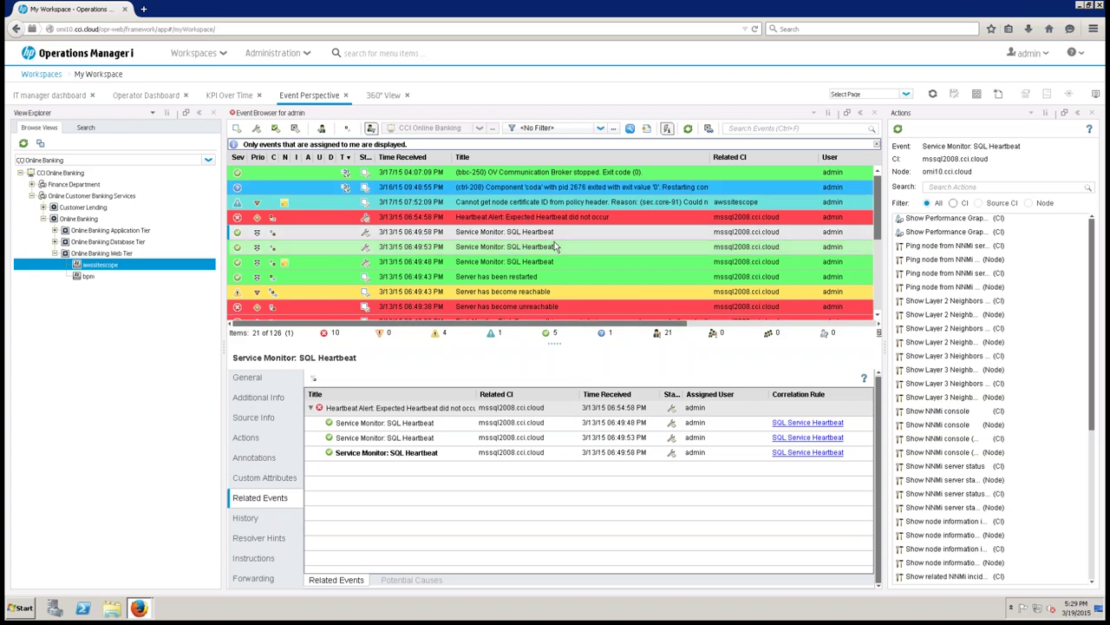
Select the SQL Heartbeat event received 06:49:53 PM and open its CI performance graphs in a maximized window with only Global History kept
{"action": "left_click", "coordinate": [955, 203]}
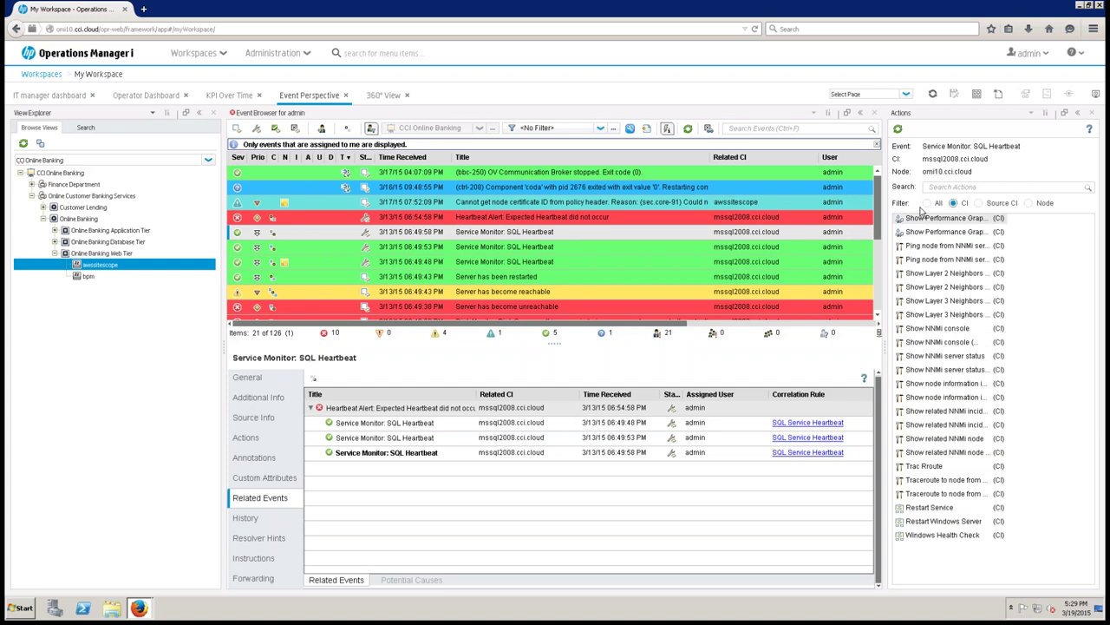
{"action": "left_click", "coordinate": [592, 250]}
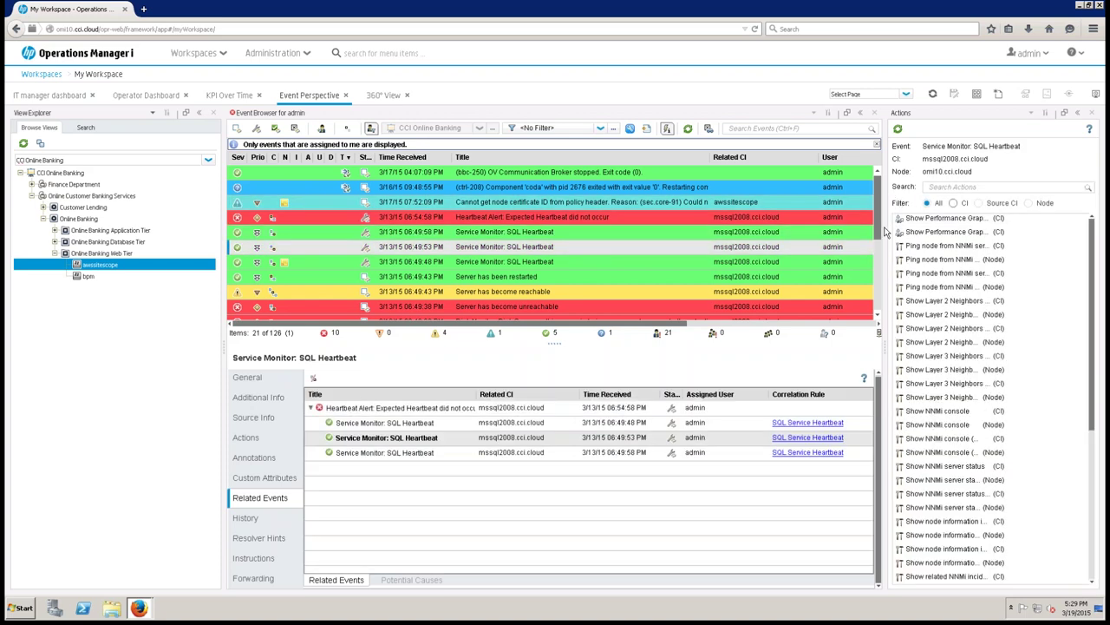
{"action": "left_click", "coordinate": [924, 220]}
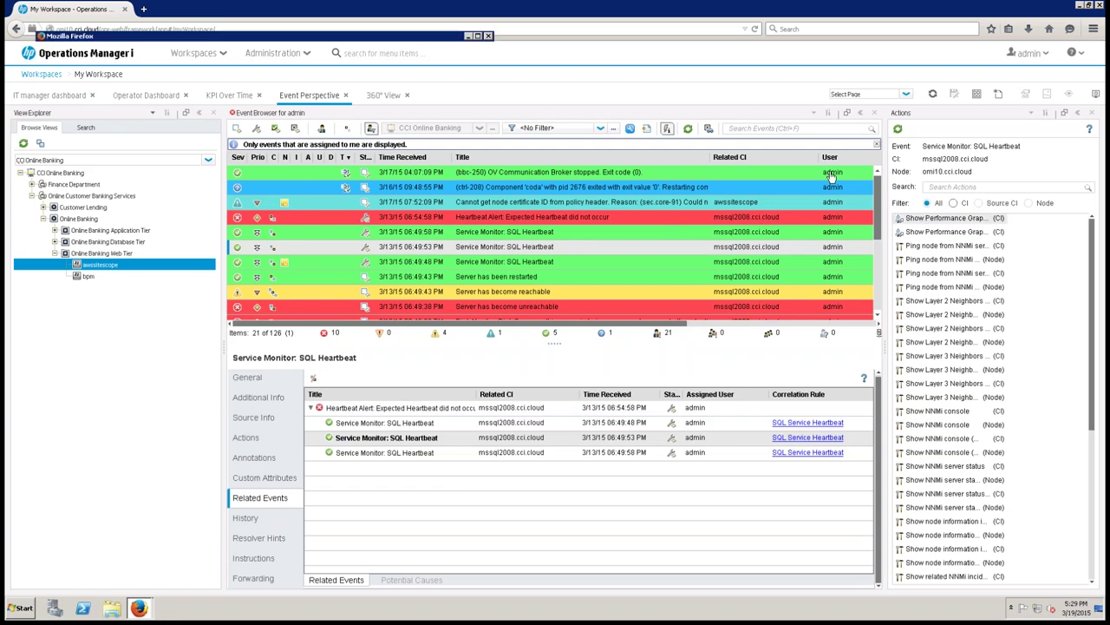
{"action": "left_click", "coordinate": [489, 38]}
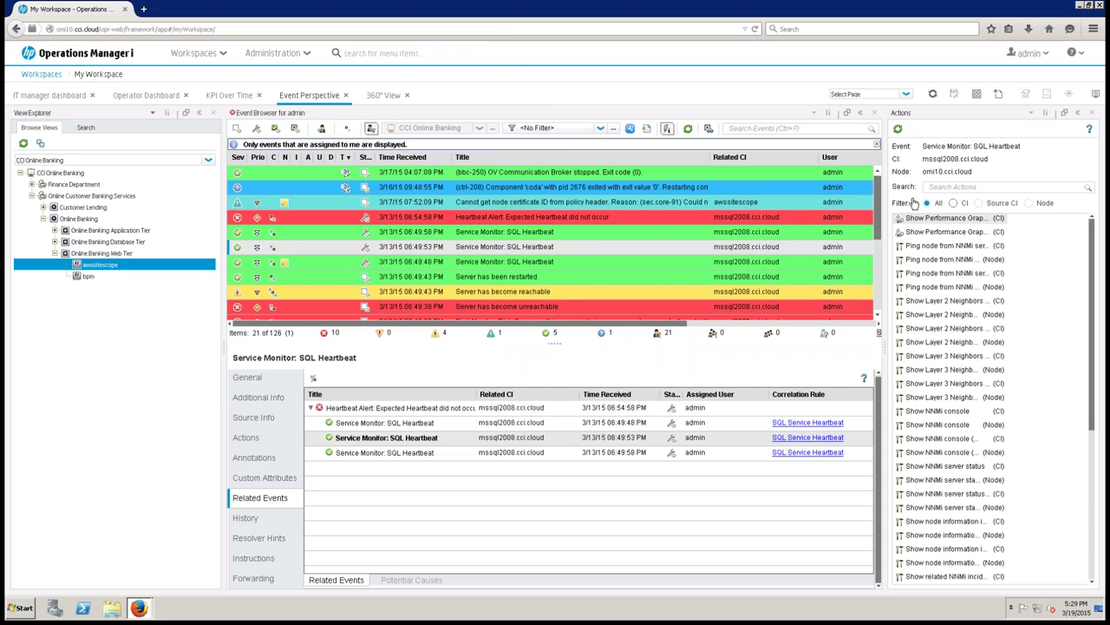
{"action": "left_click", "coordinate": [927, 224]}
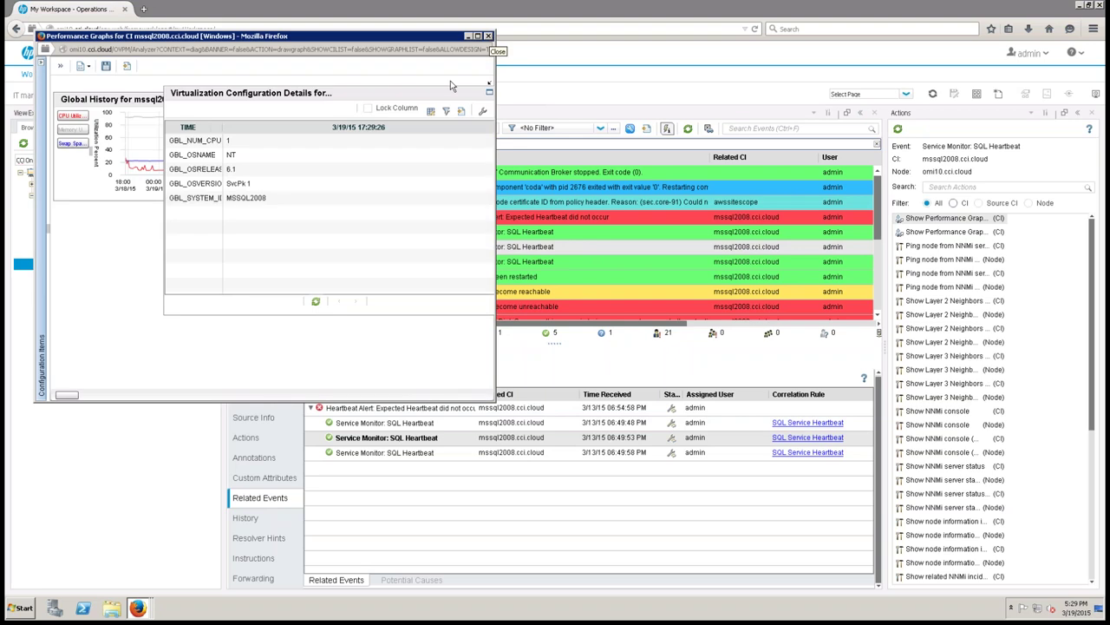
{"action": "left_click", "coordinate": [478, 36]}
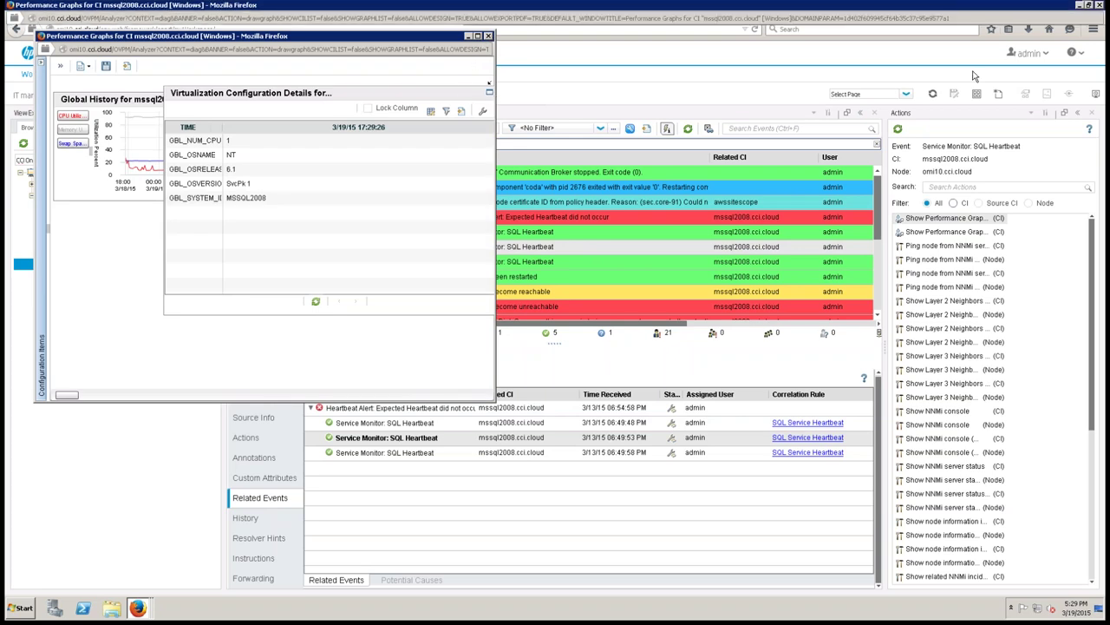
{"action": "left_click", "coordinate": [471, 60]}
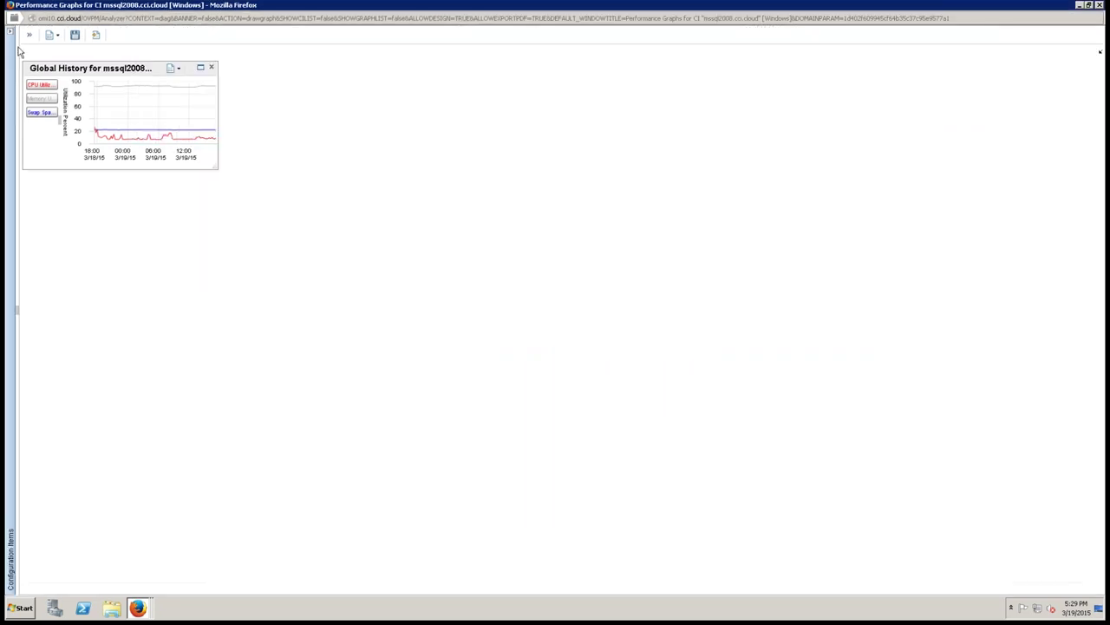
Display the graph list, browse the Disk and CPU categories, and add the CPU Details table beside the Global History graph
{"action": "left_click", "coordinate": [29, 36]}
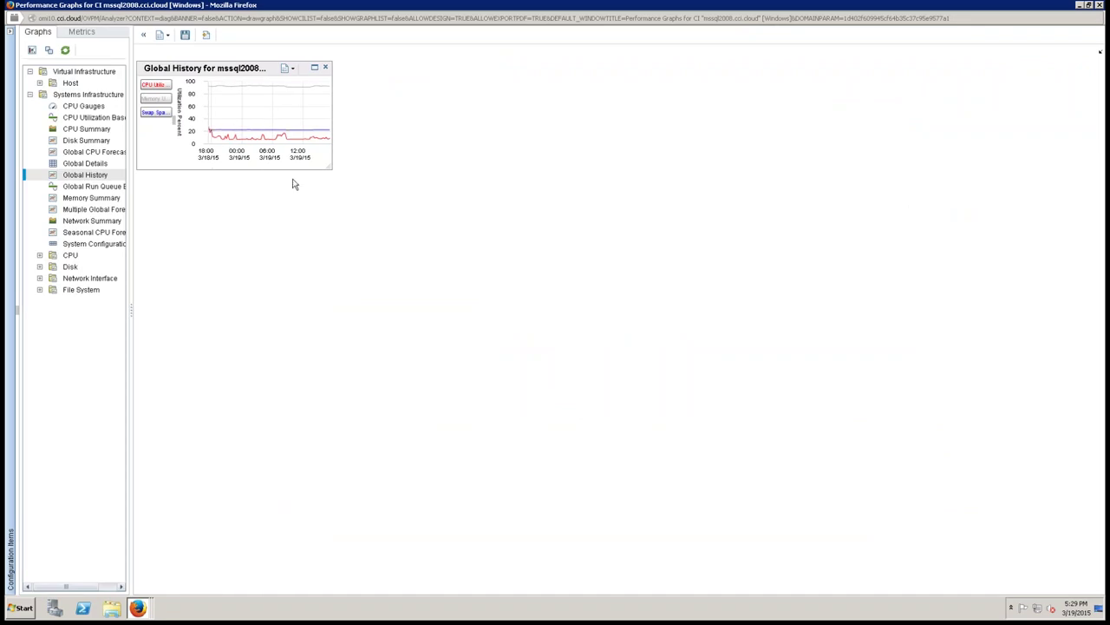
{"action": "left_click", "coordinate": [40, 266]}
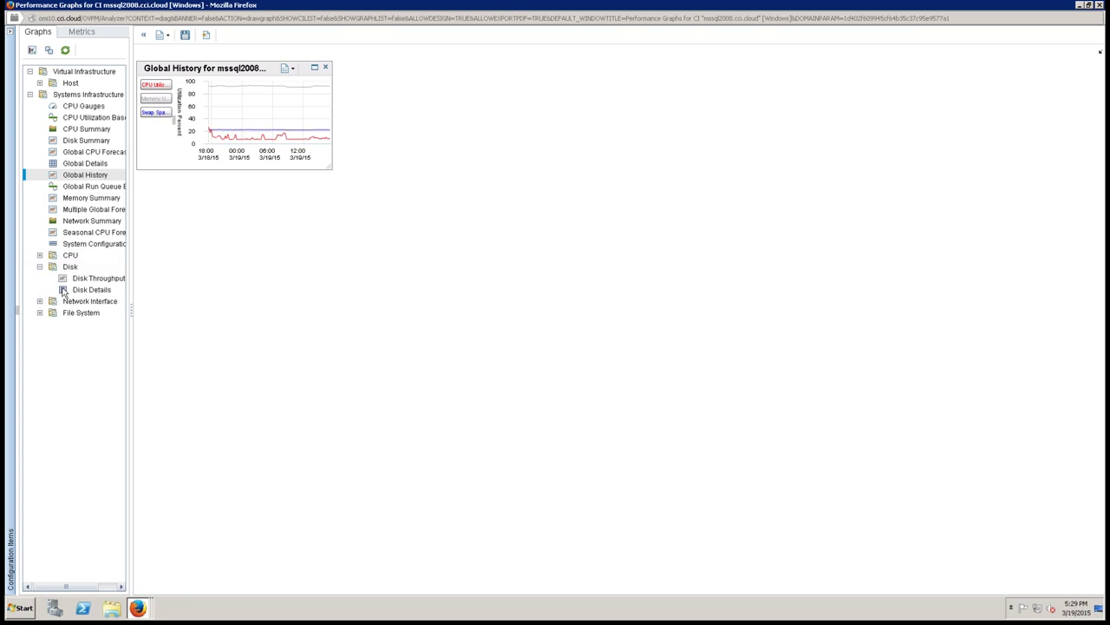
{"action": "left_click", "coordinate": [92, 279]}
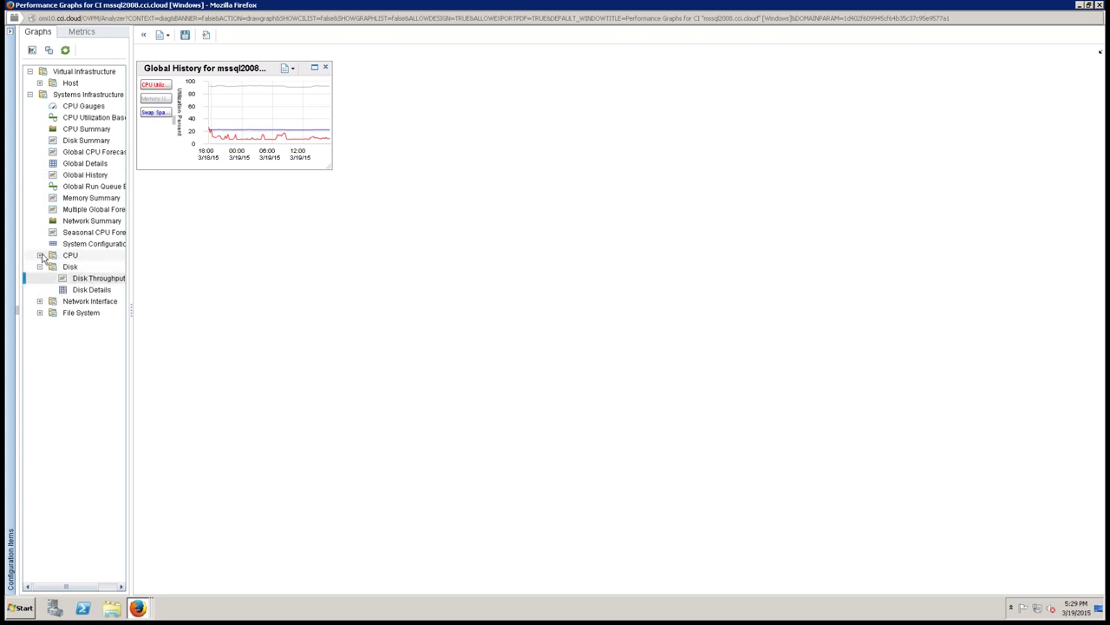
{"action": "left_click", "coordinate": [40, 255]}
{"action": "left_click", "coordinate": [87, 289]}
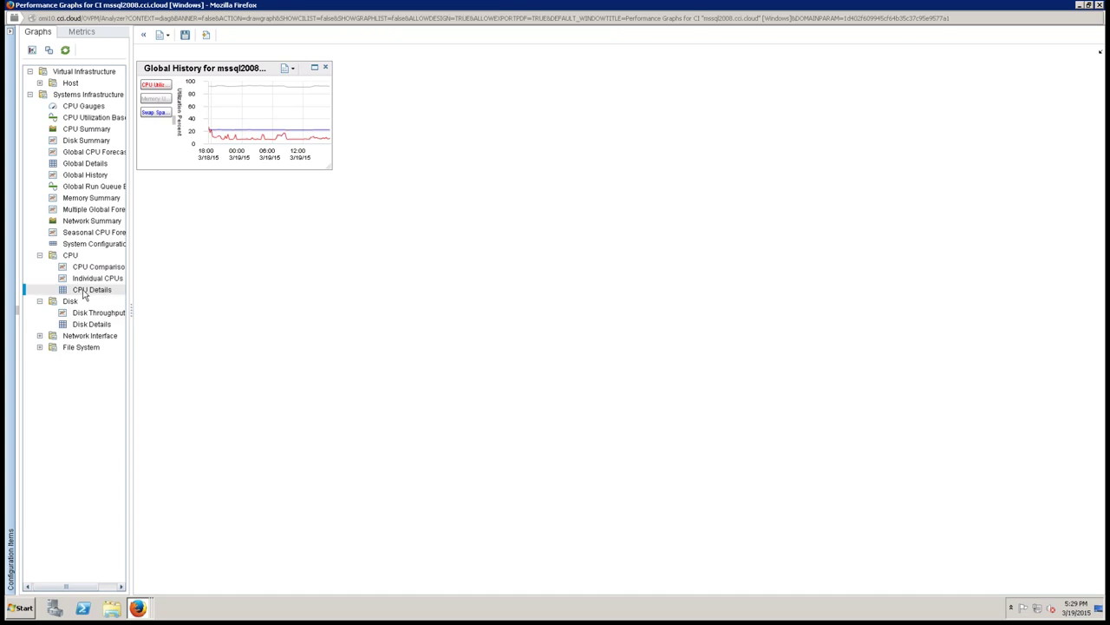
{"action": "left_click_drag", "start_coordinate": [84, 295], "coordinate": [618, 76]}
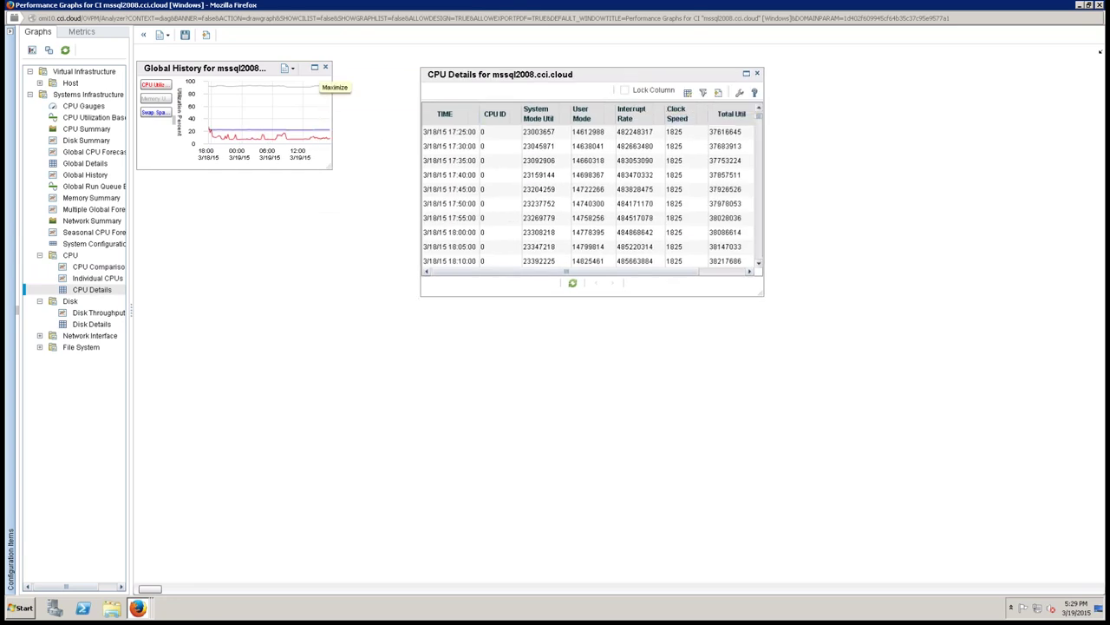
Enlarge the Global History graph without the CPU Details table, check the Host graphs under Virtual Infrastructure, and close the performance window
{"action": "left_click", "coordinate": [314, 69]}
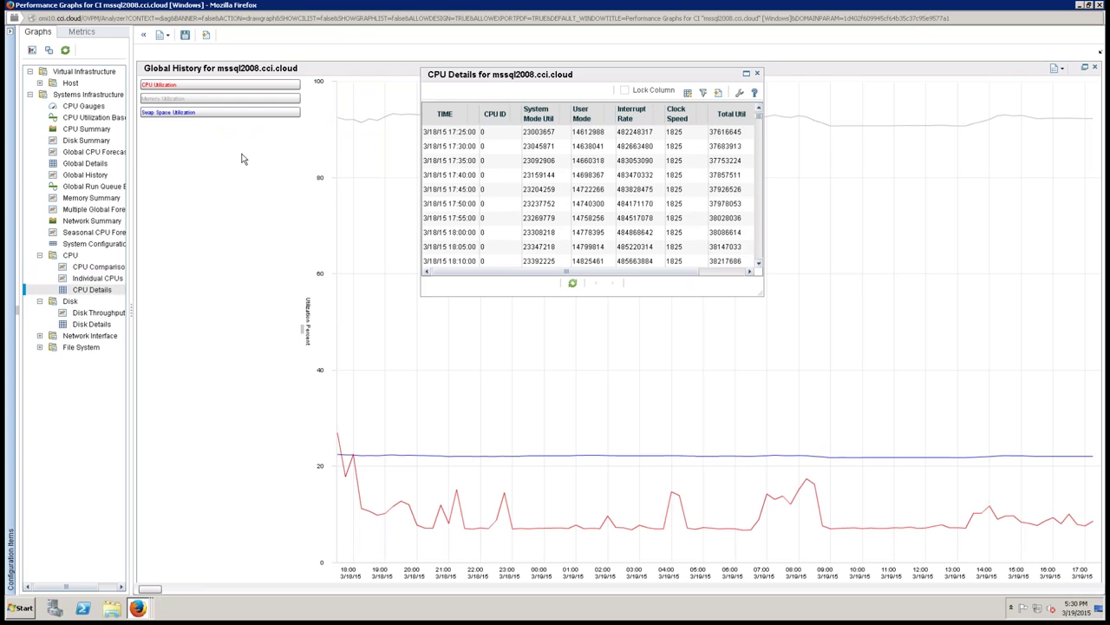
{"action": "left_click", "coordinate": [758, 74]}
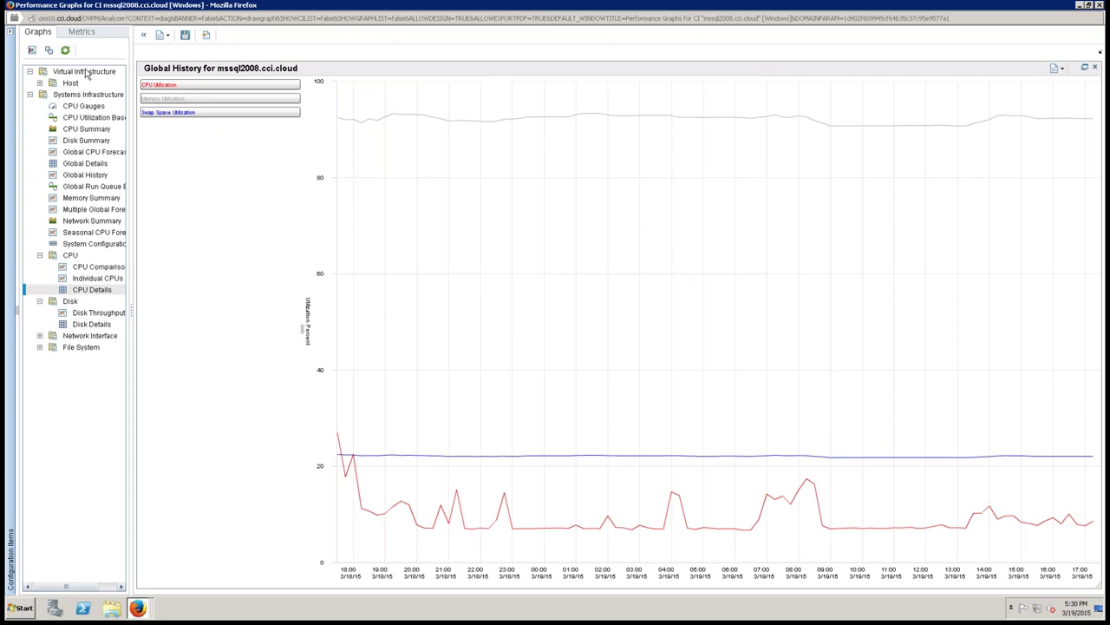
{"action": "left_click", "coordinate": [39, 83]}
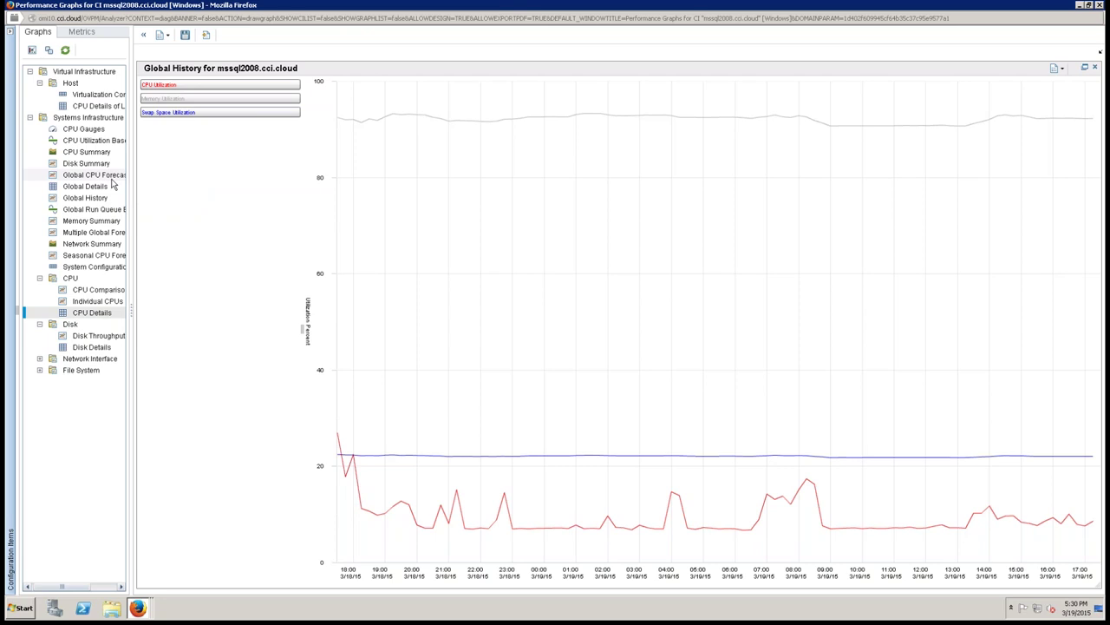
{"action": "left_click", "coordinate": [1099, 6]}
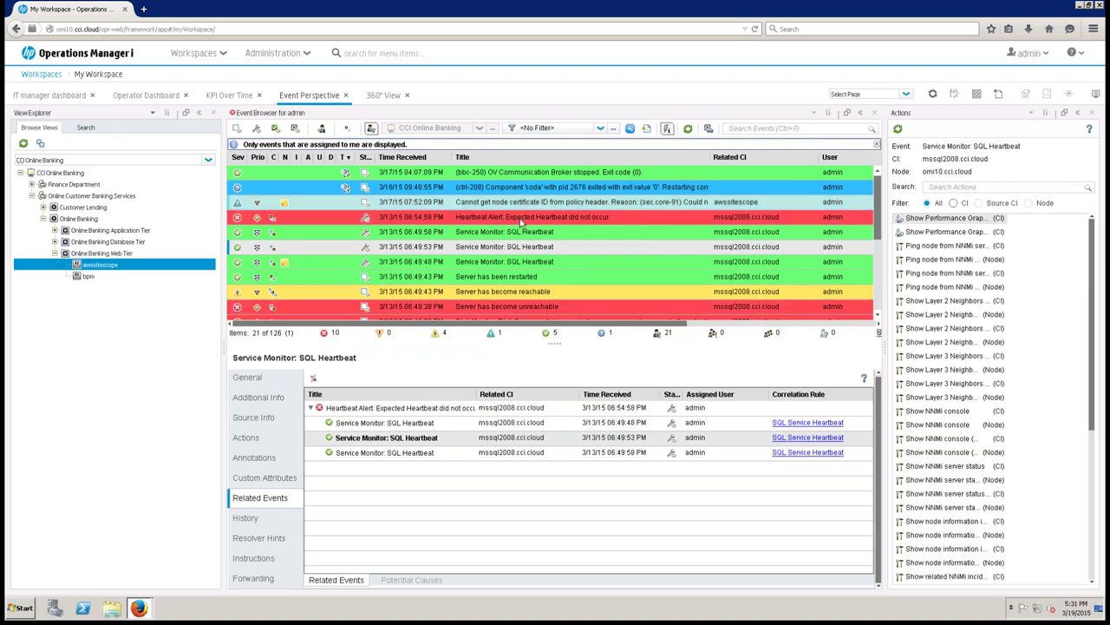
Check the Show, Launch and Transfer Control options available for the 'Heartbeat Alert: Expected Heartbeat did not occur' event
{"action": "left_click", "coordinate": [519, 222]}
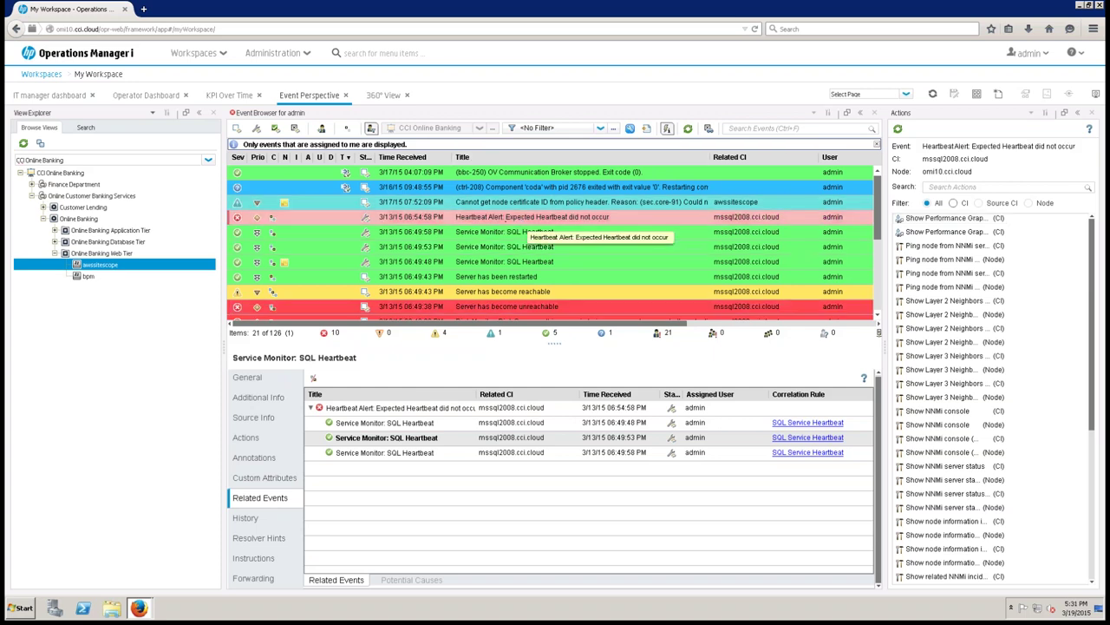
{"action": "right_click", "coordinate": [504, 221]}
{"action": "key", "text": "Escape"}
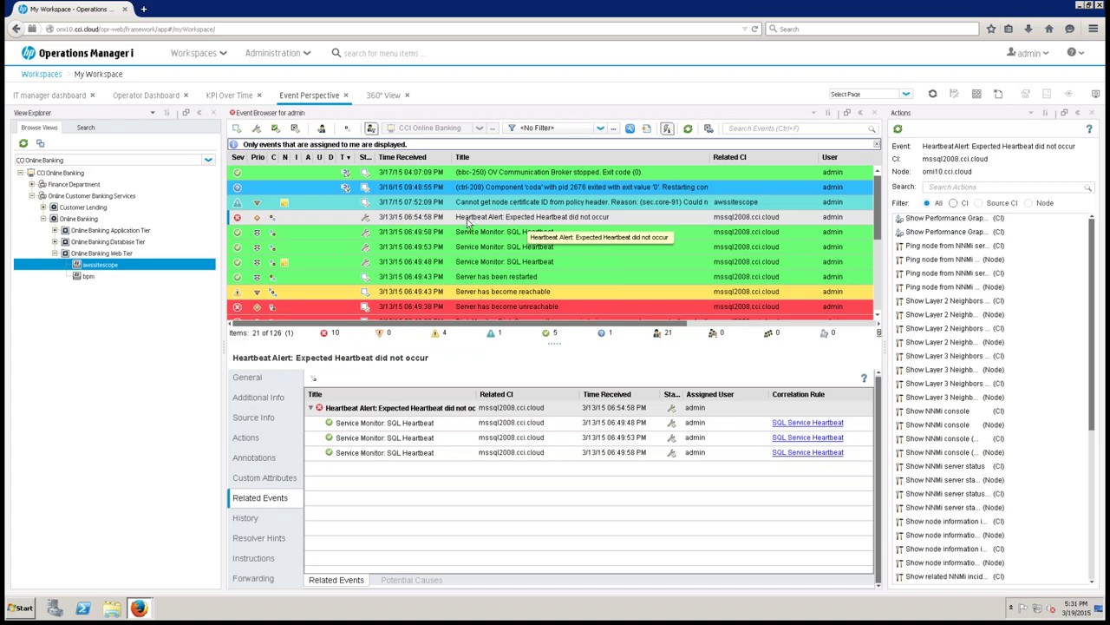
{"action": "right_click", "coordinate": [470, 218]}
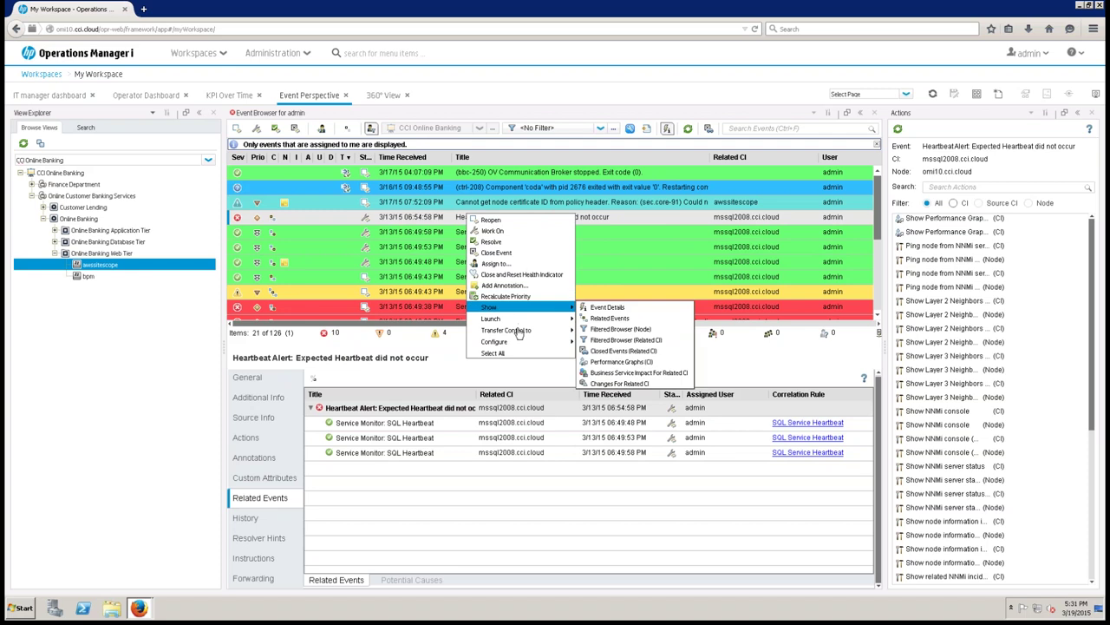
{"action": "mouse_move", "coordinate": [518, 331]}
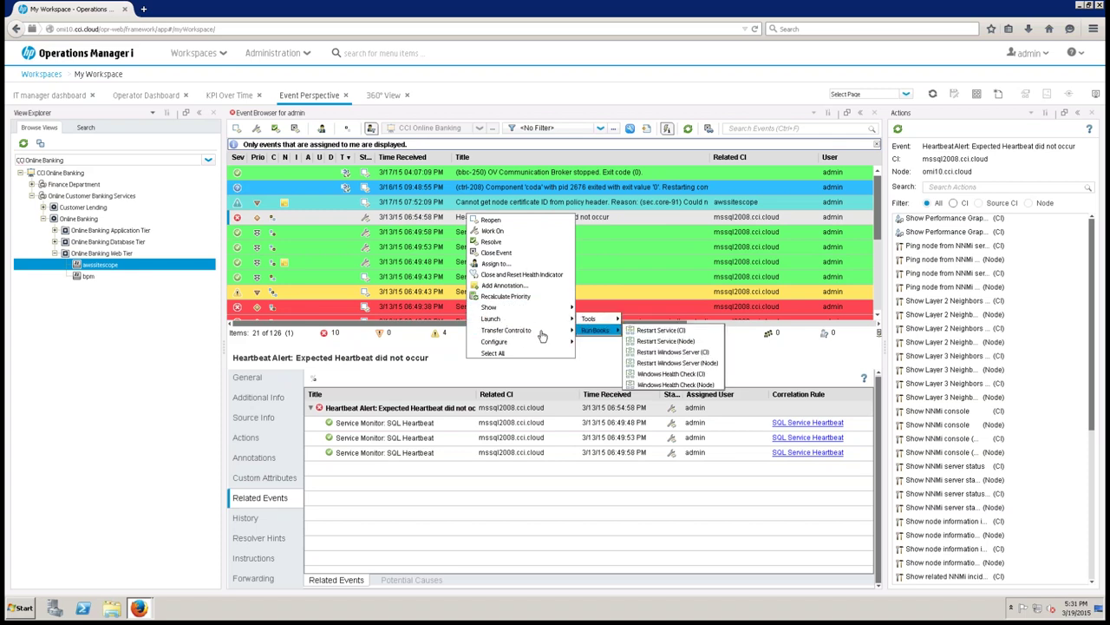
{"action": "mouse_move", "coordinate": [554, 342]}
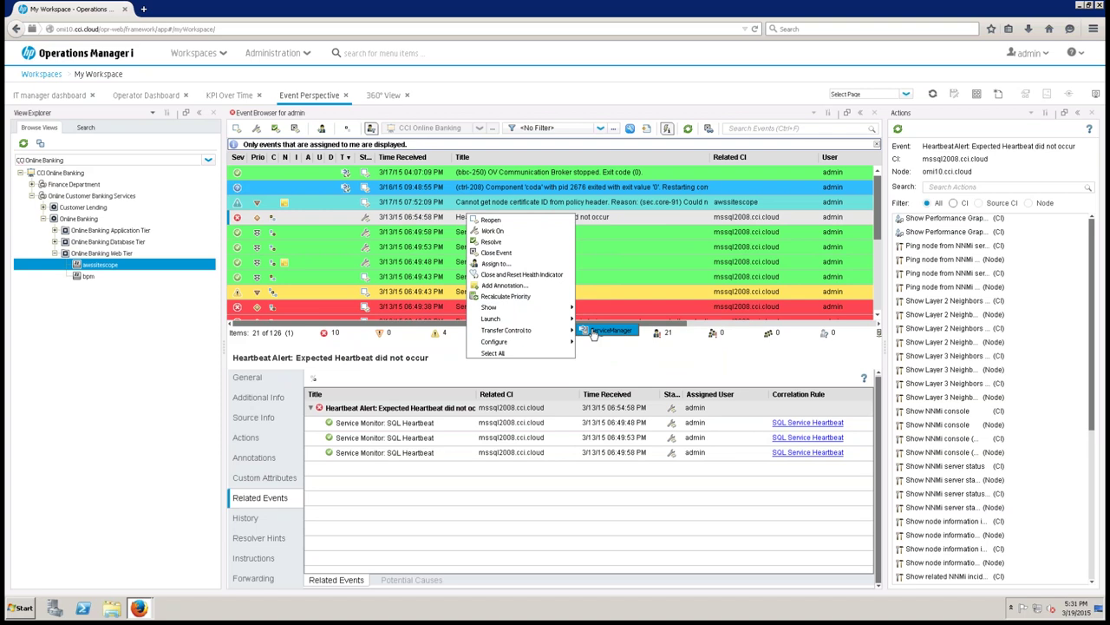
{"action": "left_click", "coordinate": [656, 203]}
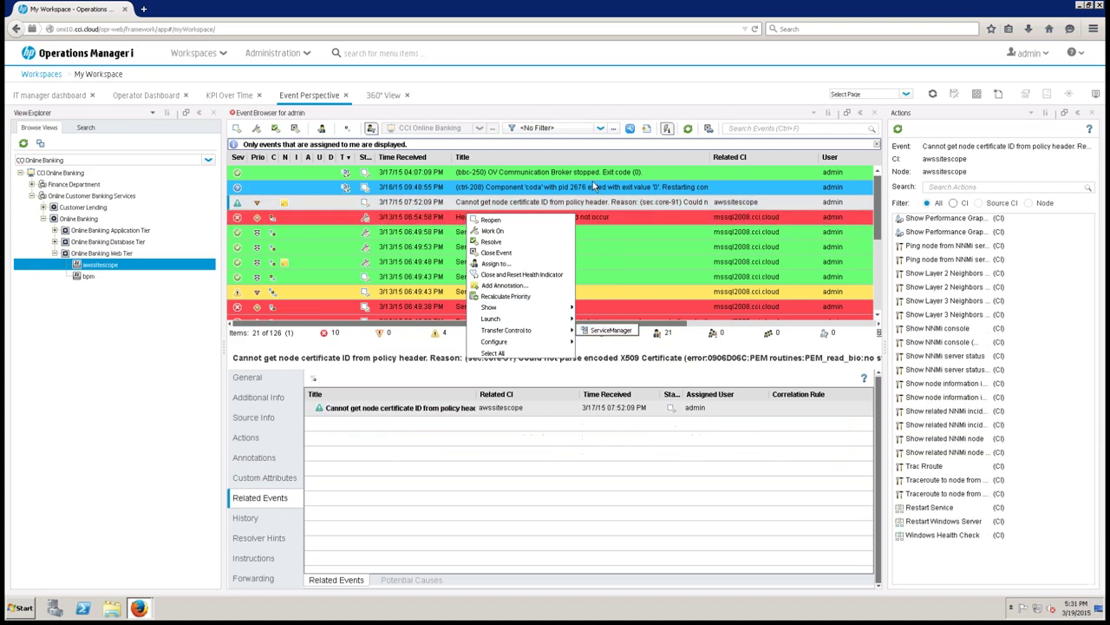
Check the forwarding details of the 'coda' component event, view its linked incident in HP Service Manager, and return to Operations Manager i
{"action": "left_click", "coordinate": [595, 186]}
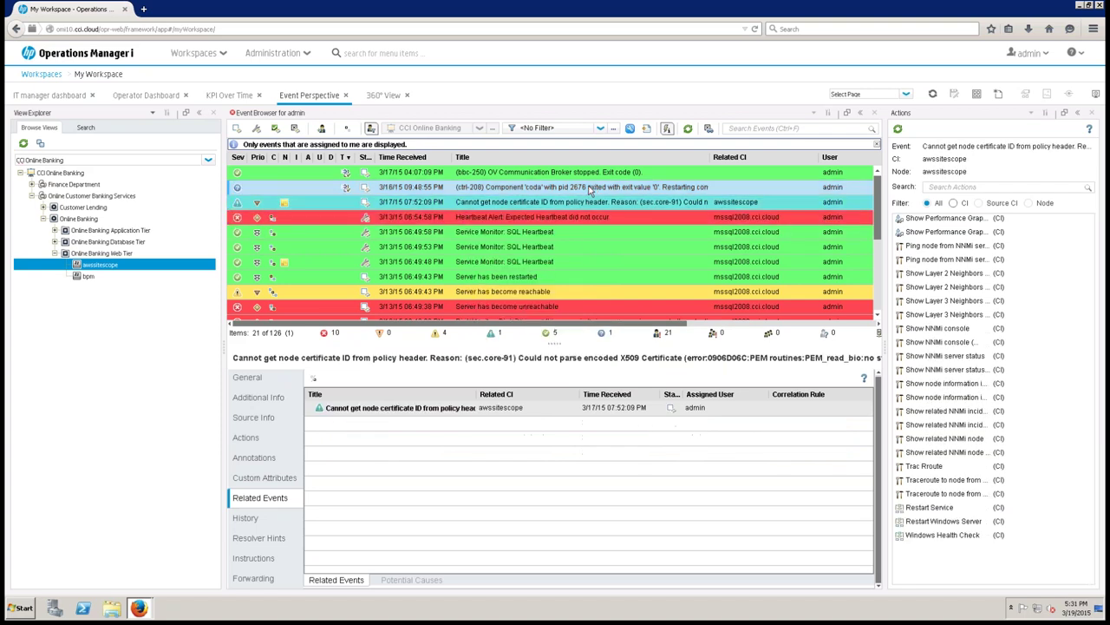
{"action": "left_click", "coordinate": [252, 579]}
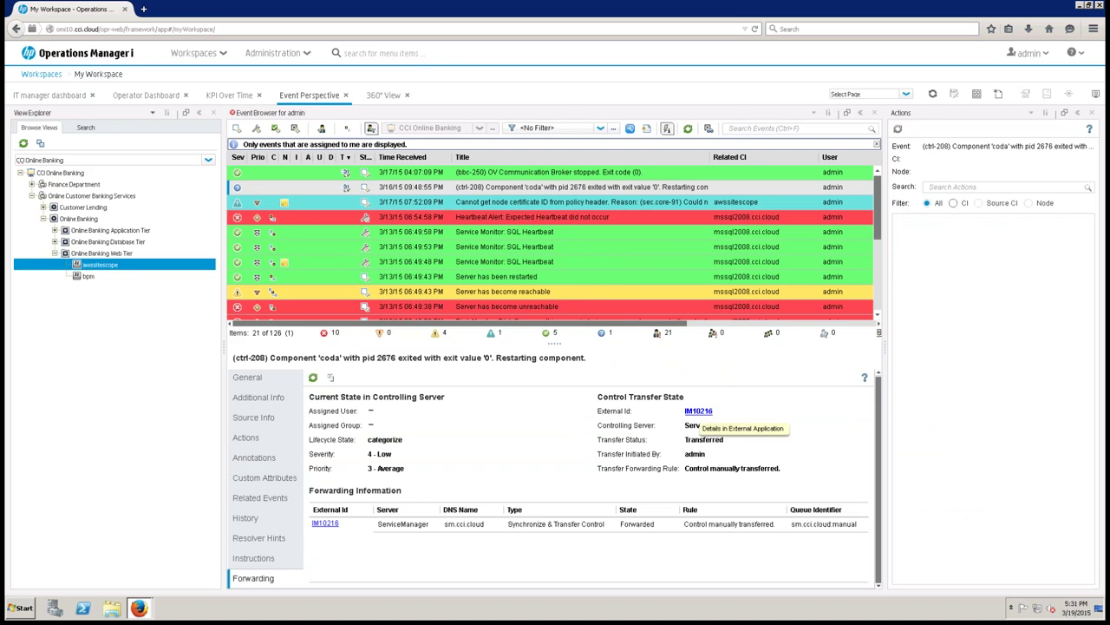
{"action": "left_click", "coordinate": [698, 411]}
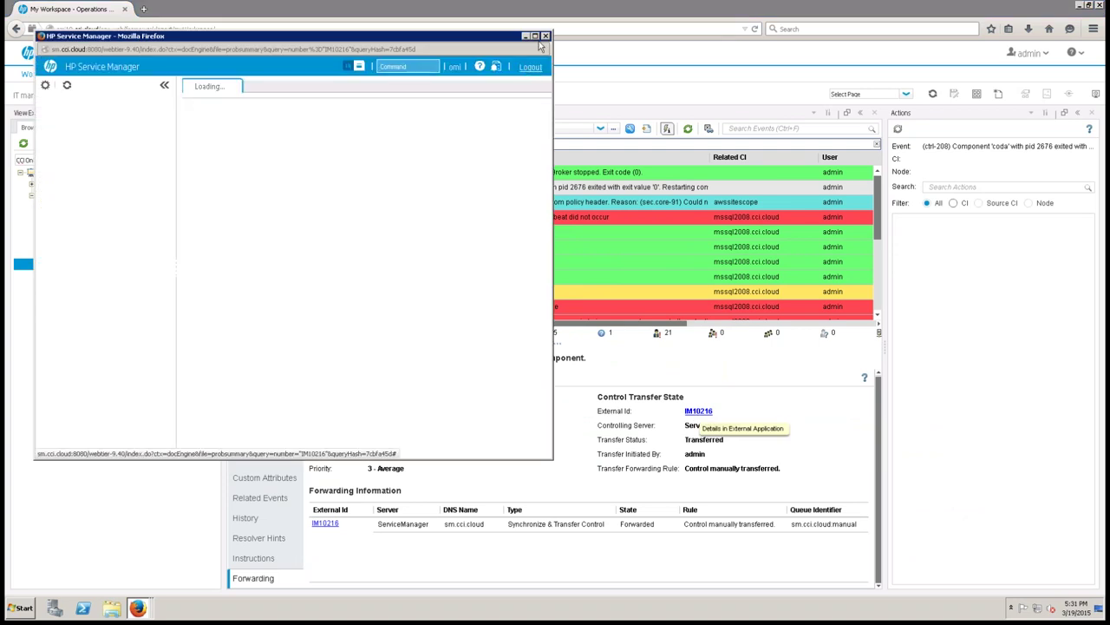
{"action": "left_click", "coordinate": [534, 36]}
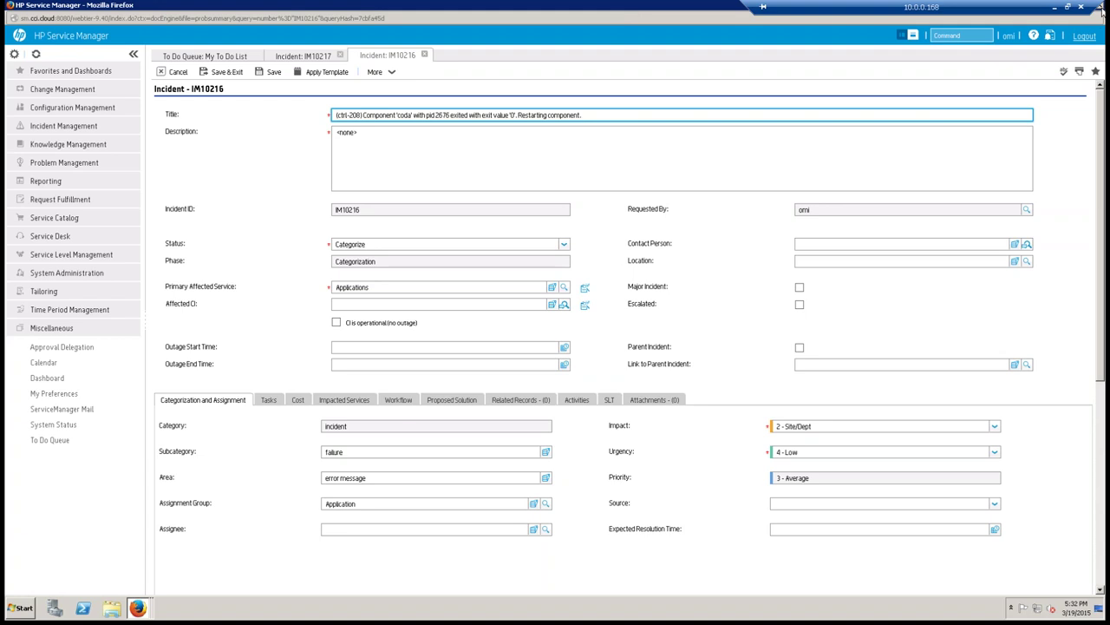
{"action": "key", "text": "alt+Tab"}
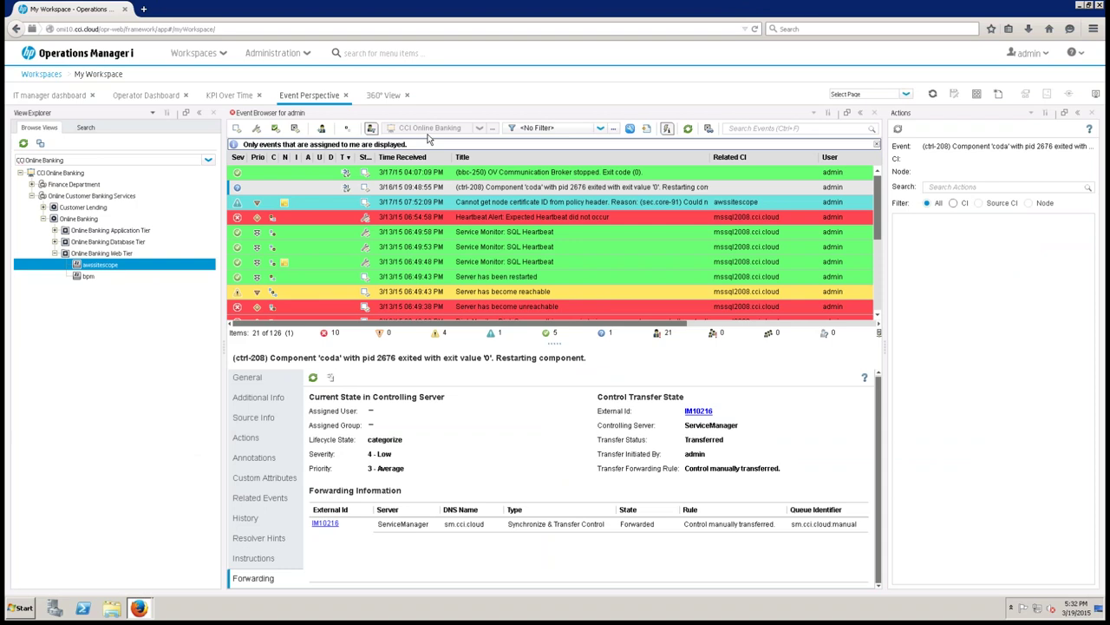
Sort the events by the correlation column (C) and select the emailservices.awscci.com 'Ping: Host Unreachable' event
{"action": "left_click", "coordinate": [272, 159]}
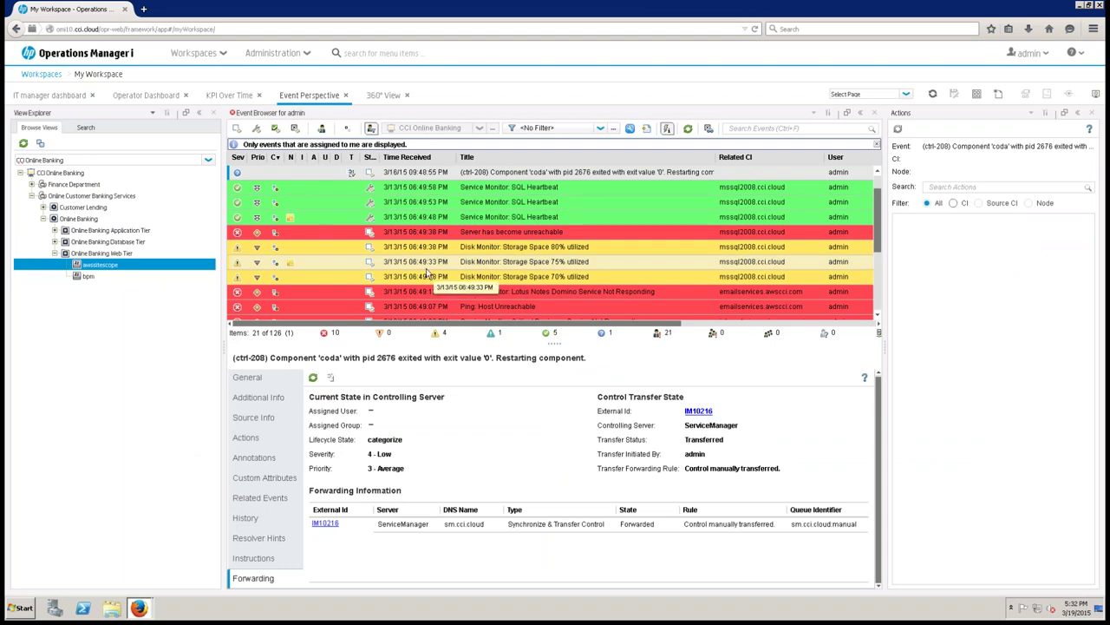
{"action": "left_click_drag", "start_coordinate": [877, 228], "coordinate": [875, 256]}
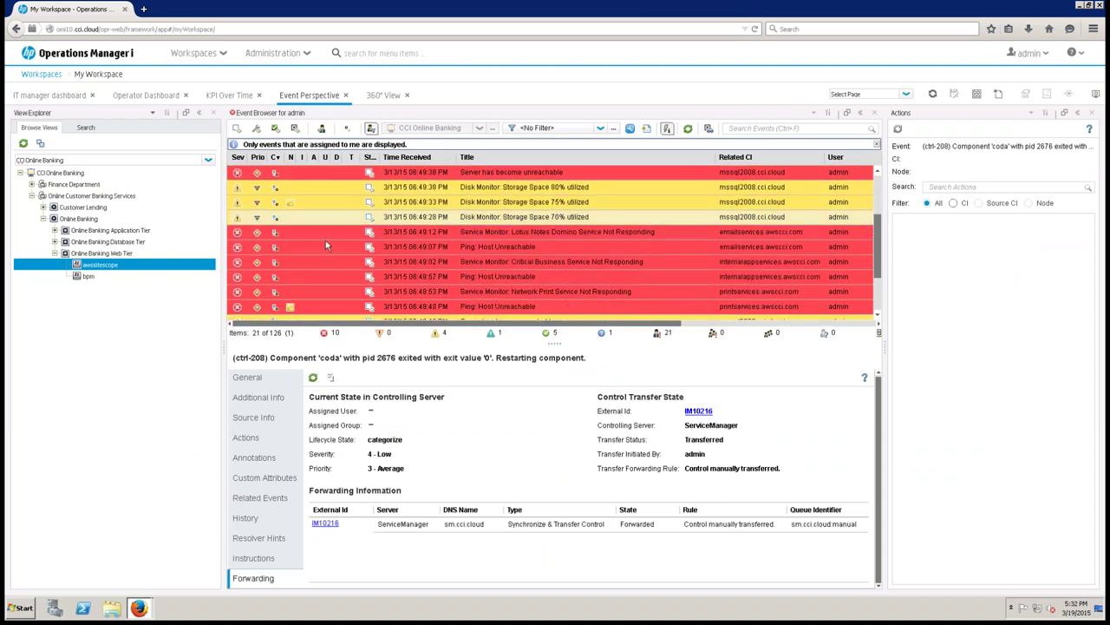
{"action": "left_click", "coordinate": [287, 249]}
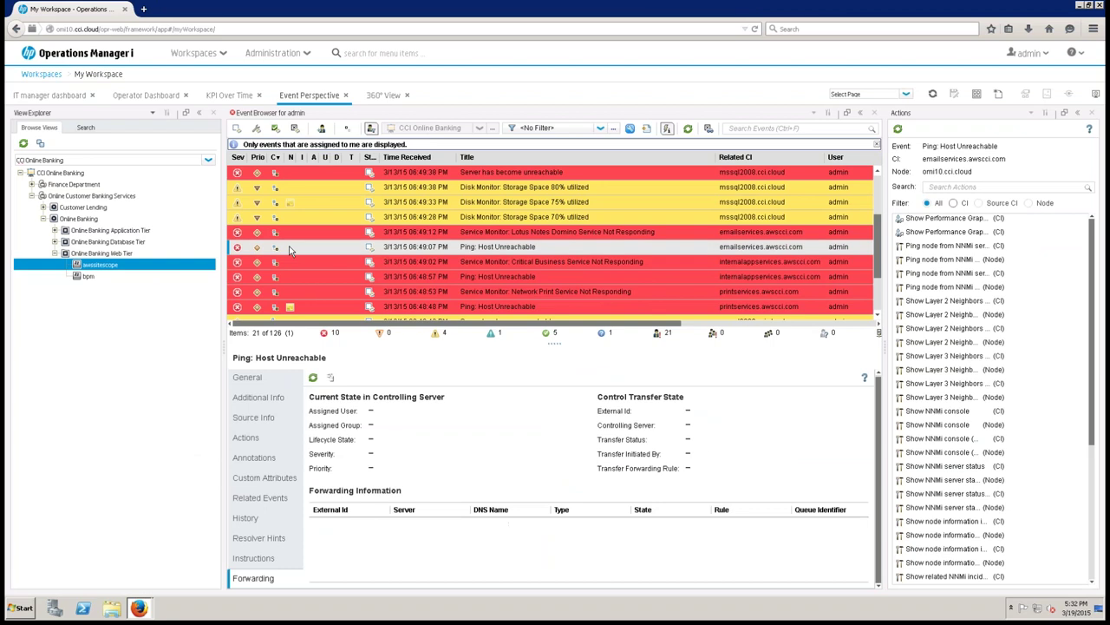
Show the related events of the selected 'Ping: Host Unreachable' event and open its Switch_Node correlation rule
{"action": "left_click", "coordinate": [258, 497]}
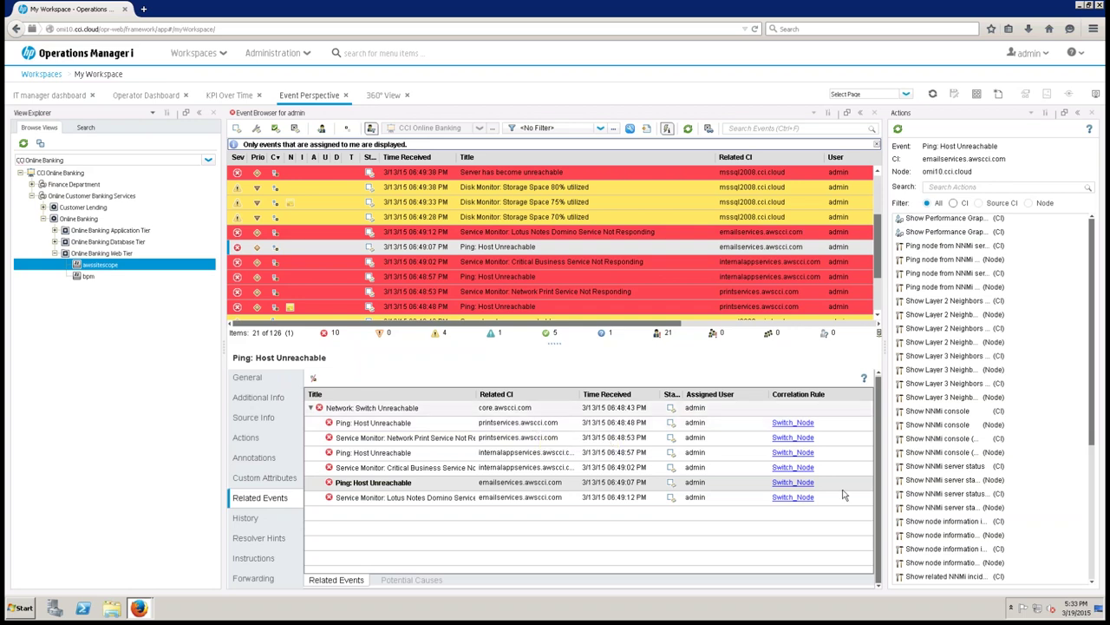
{"action": "left_click", "coordinate": [792, 482]}
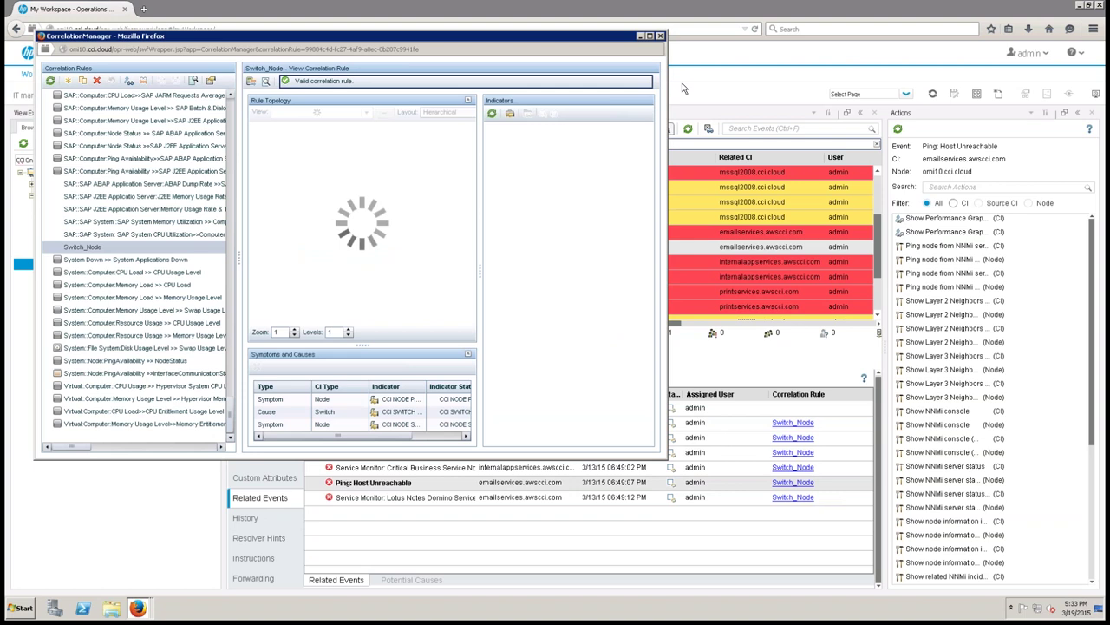
Examine the topology, symptoms and causes of the Switch_Node correlation rule at full size and close the rule window
{"action": "left_click", "coordinate": [650, 38]}
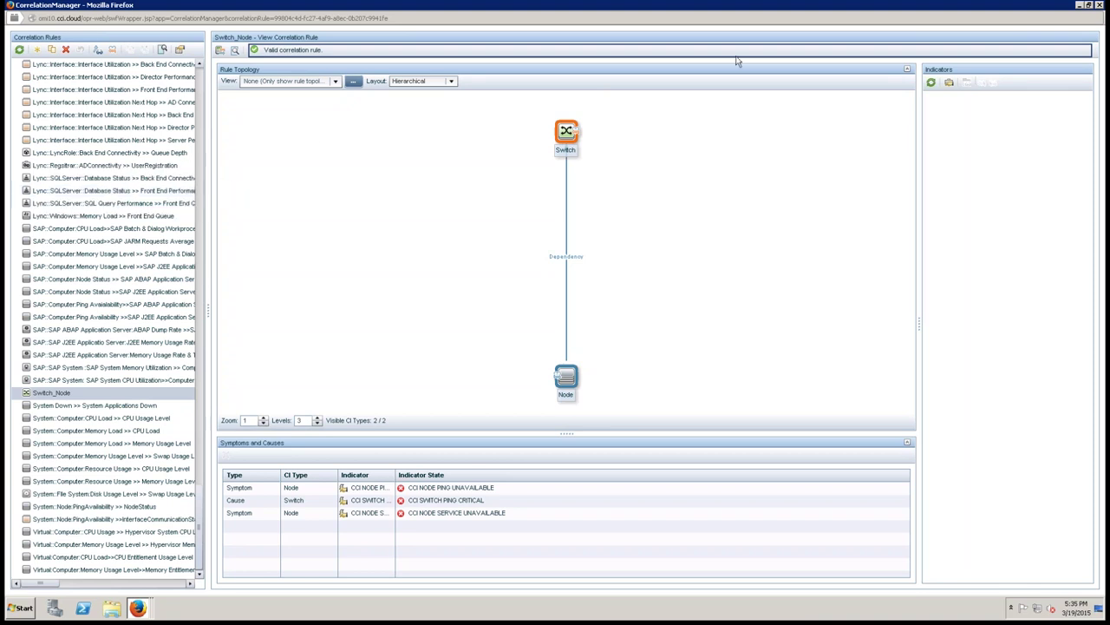
{"action": "left_click", "coordinate": [1099, 6]}
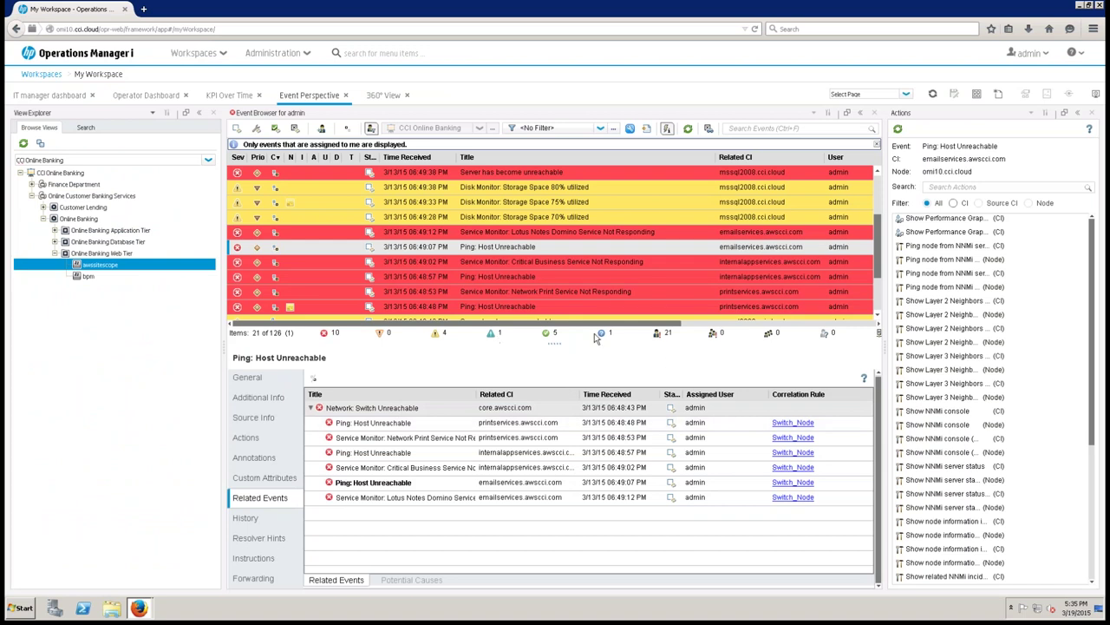
Launch the Windows Health Check action for the CI of the 'Disk Monitor: Storage Space 70% utilized' event, filtering the actions by CI
{"action": "left_click", "coordinate": [629, 217]}
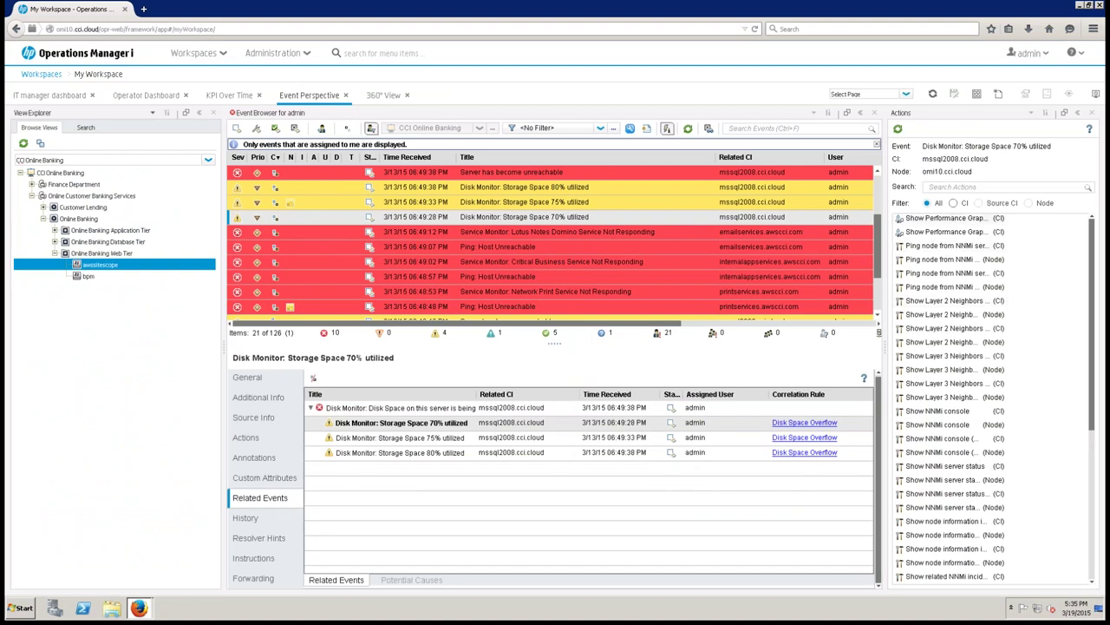
{"action": "left_click", "coordinate": [954, 203]}
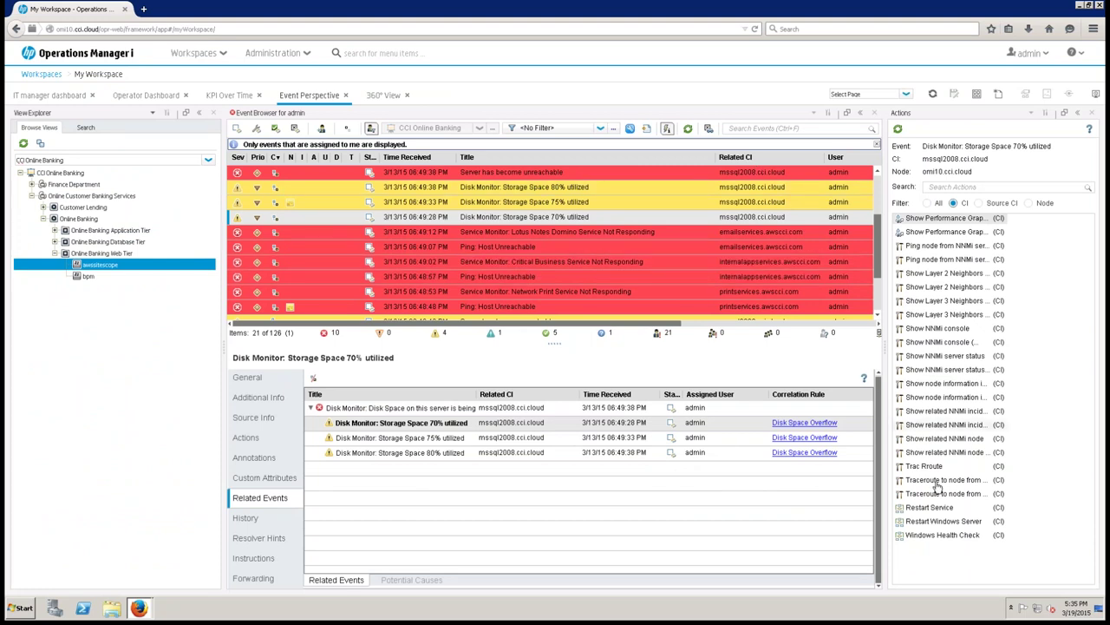
{"action": "mouse_move", "coordinate": [941, 537]}
{"action": "left_click", "coordinate": [926, 537]}
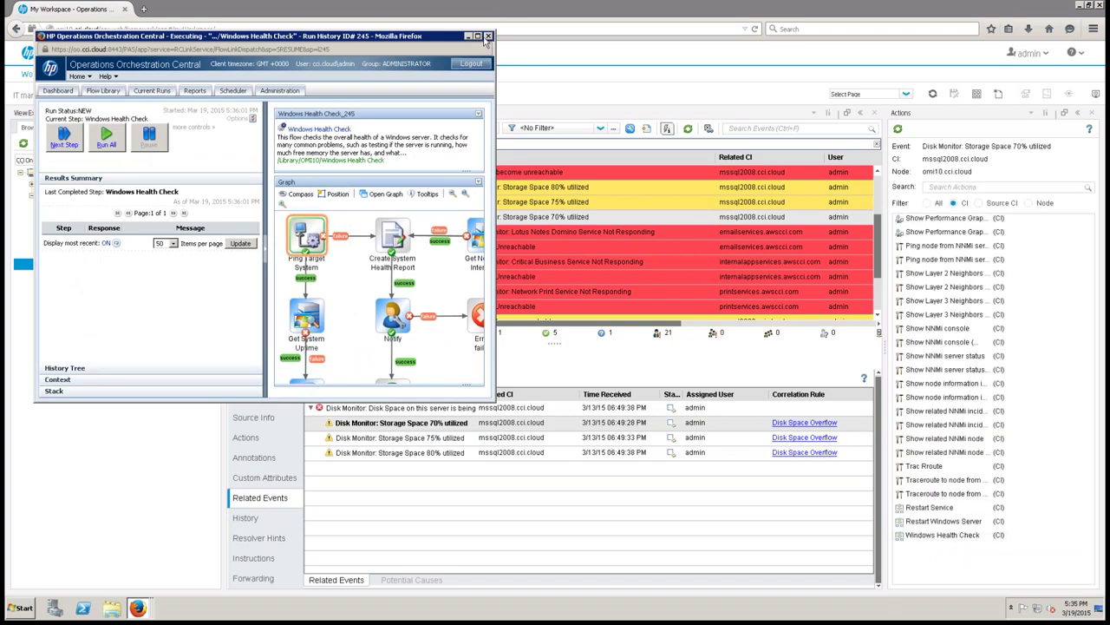
{"action": "left_click", "coordinate": [477, 36]}
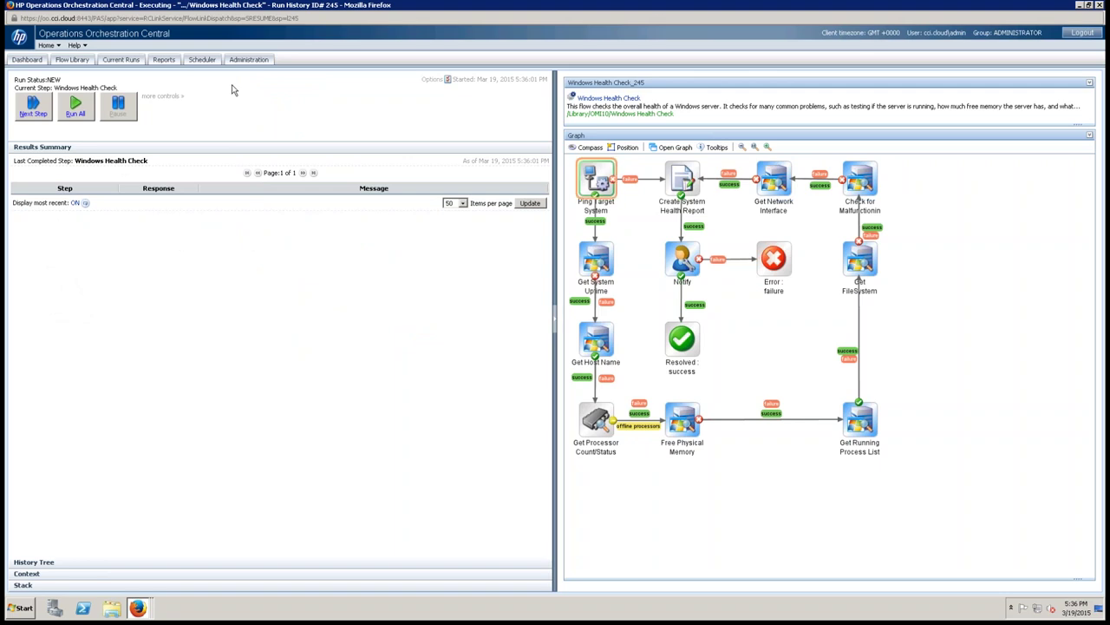
Run all steps of the Windows Health Check flow with the prefilled credentials and close the Operations Orchestration window after it finishes
{"action": "left_click", "coordinate": [76, 108]}
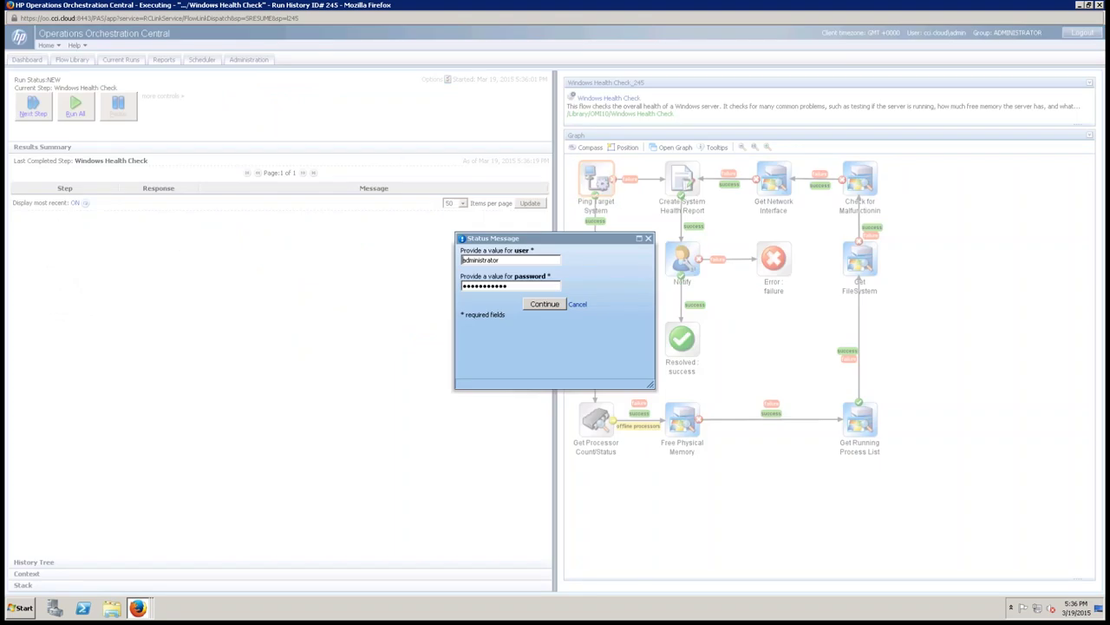
{"action": "left_click", "coordinate": [543, 304]}
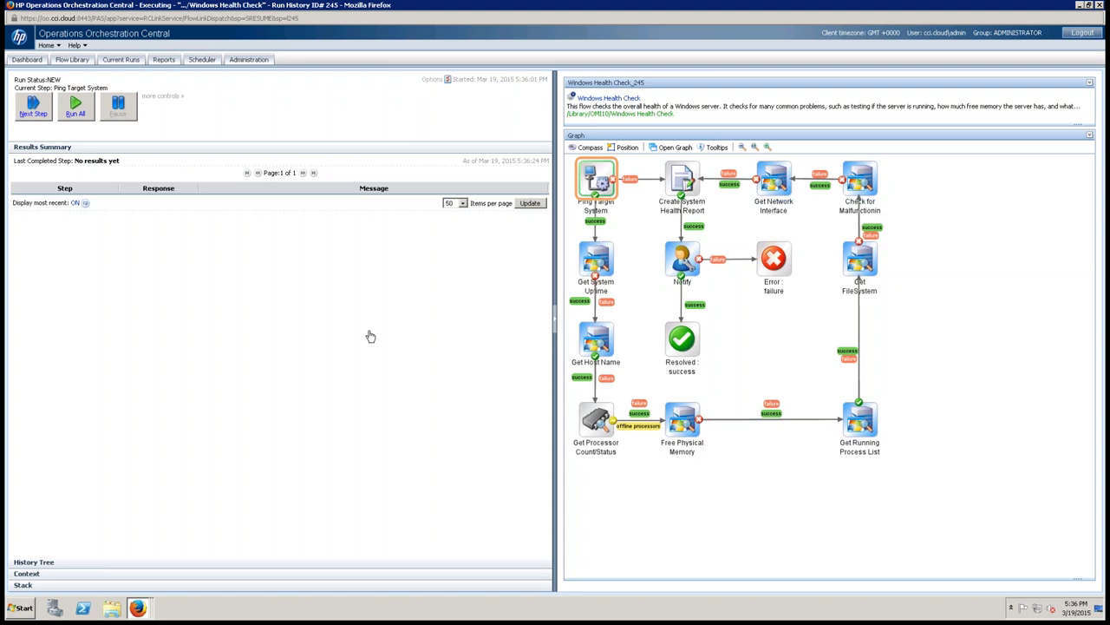
{"action": "left_click", "coordinate": [75, 106]}
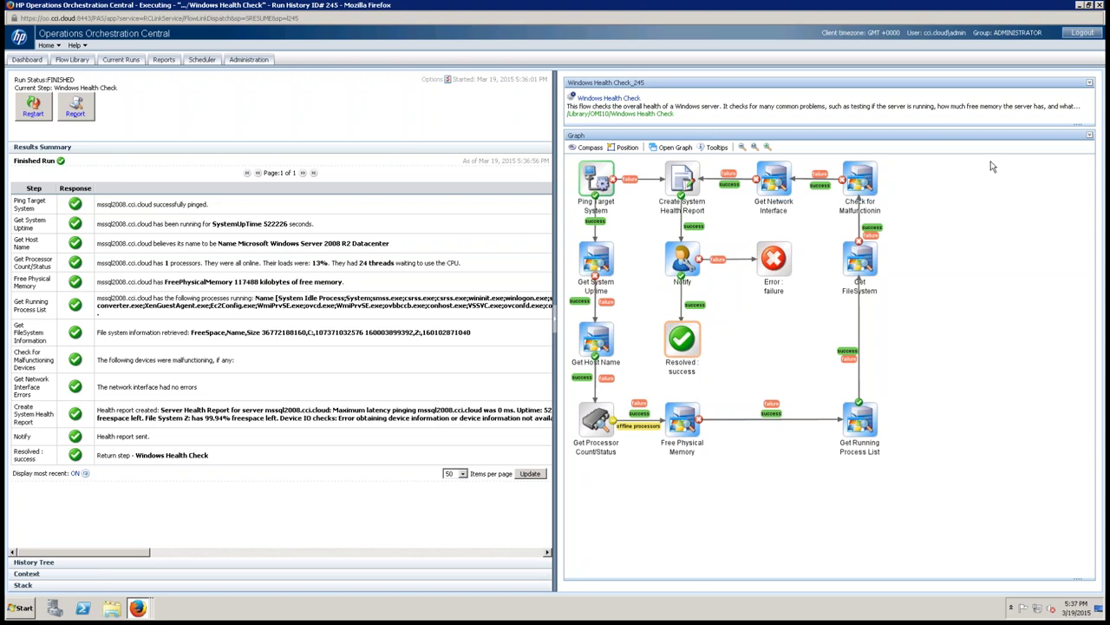
{"action": "left_click", "coordinate": [1099, 5]}
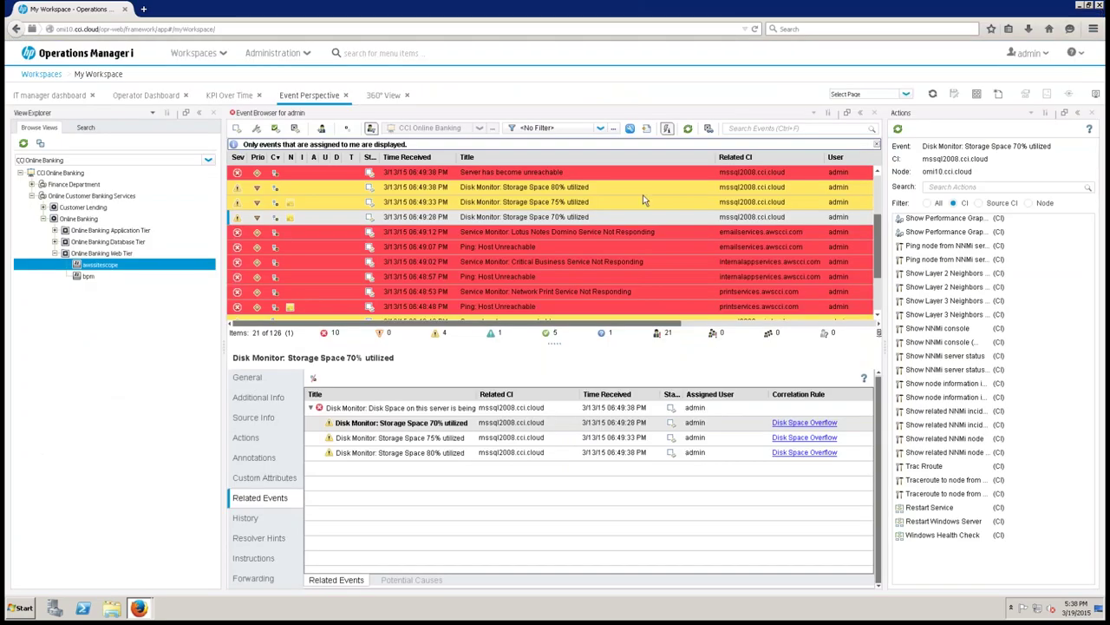
Try to resolve the 'Disk Monitor: Storage Space 70% utilized' symptom event
{"action": "right_click", "coordinate": [412, 216]}
{"action": "left_click", "coordinate": [449, 239]}
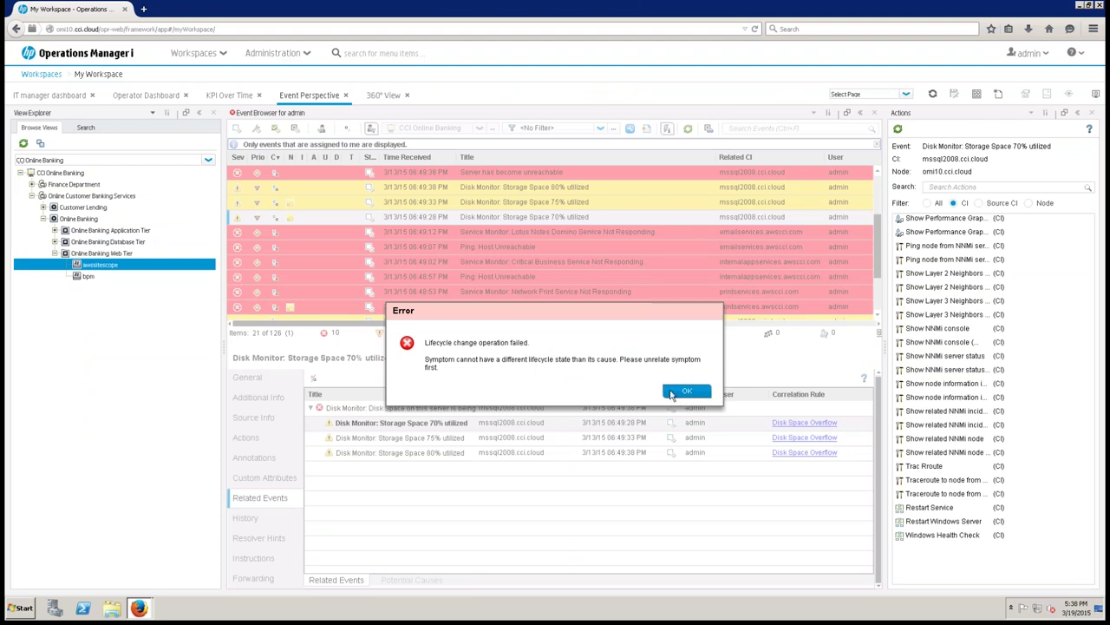
{"action": "left_click", "coordinate": [680, 392]}
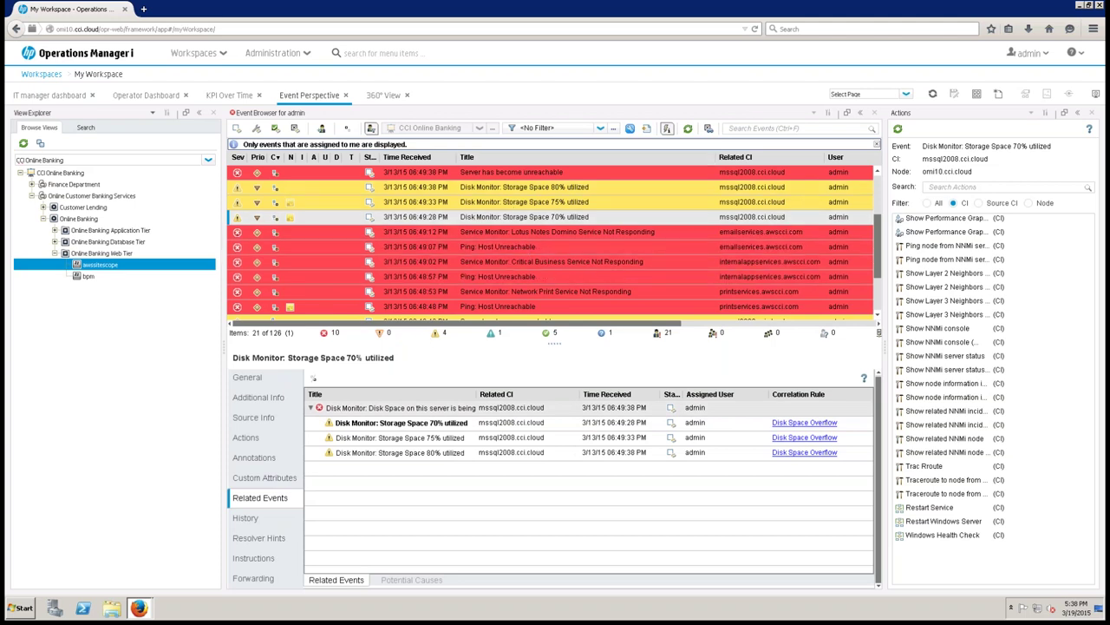
Resolve the awssitescope 'Cannot get node certificate ID from policy header' event and close it
{"action": "scroll", "coordinate": [881, 228], "scroll_direction": "up", "scroll_amount": 1}
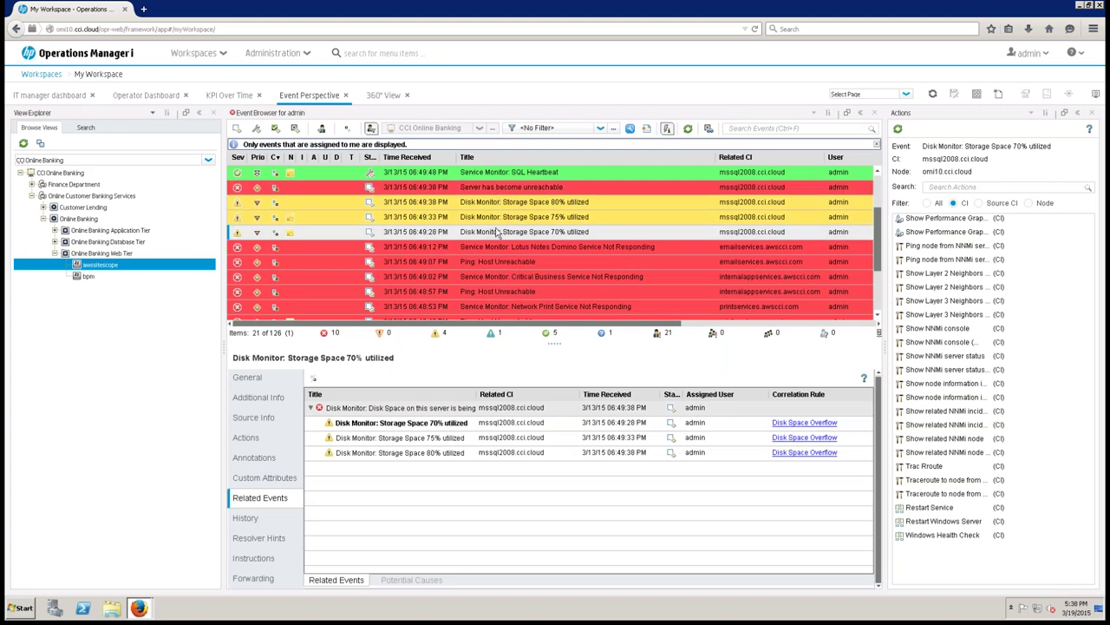
{"action": "scroll", "coordinate": [498, 232], "scroll_direction": "up", "scroll_amount": 5}
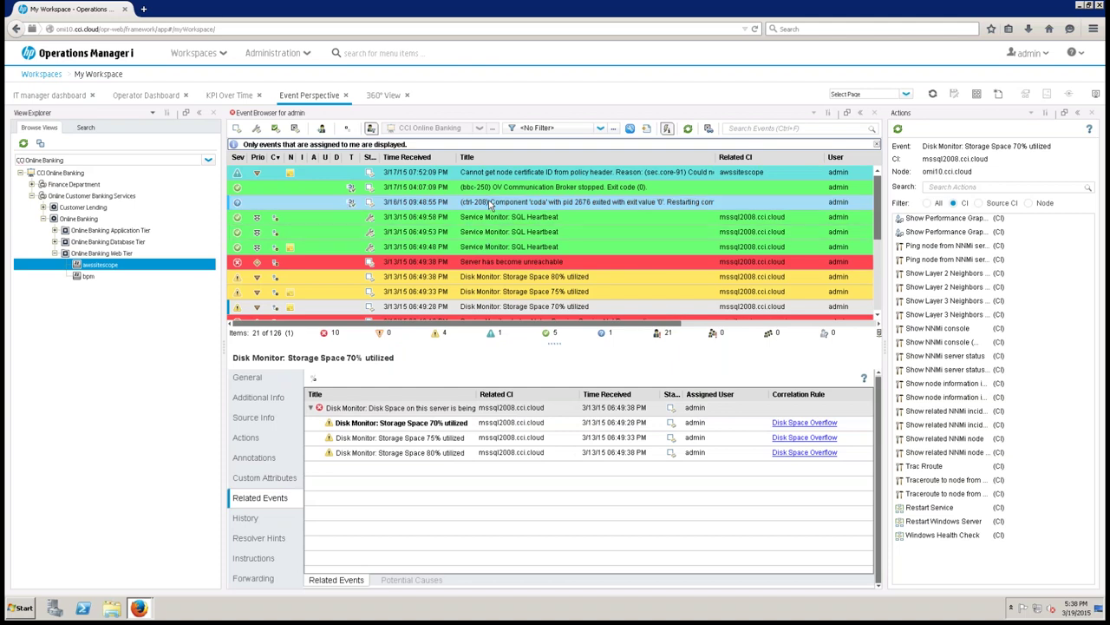
{"action": "right_click", "coordinate": [483, 173]}
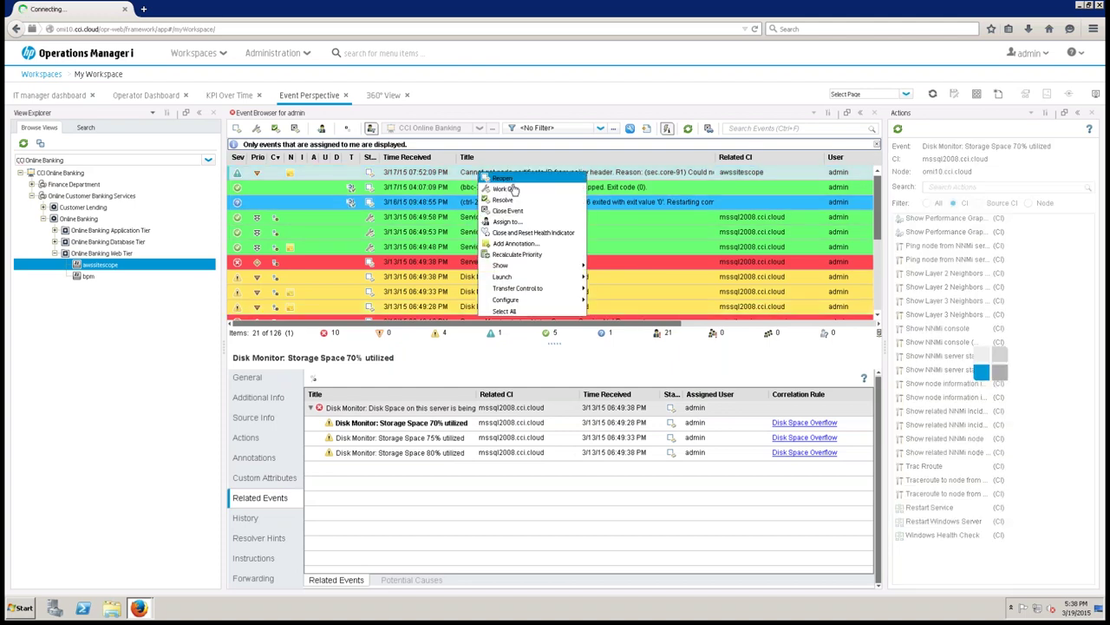
{"action": "left_click", "coordinate": [517, 200]}
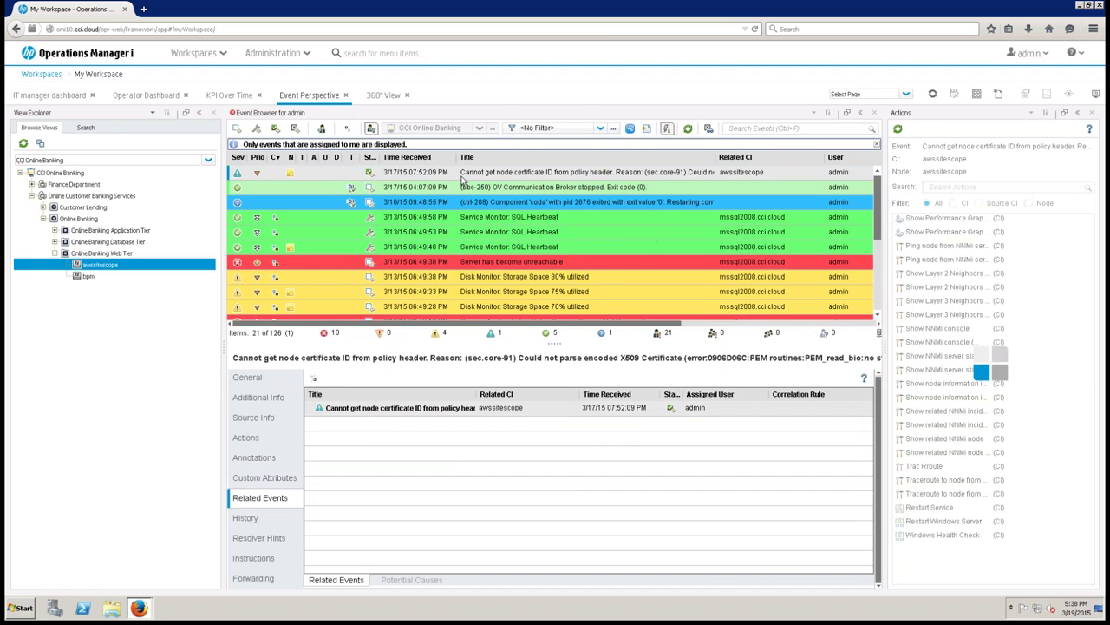
{"action": "right_click", "coordinate": [463, 174]}
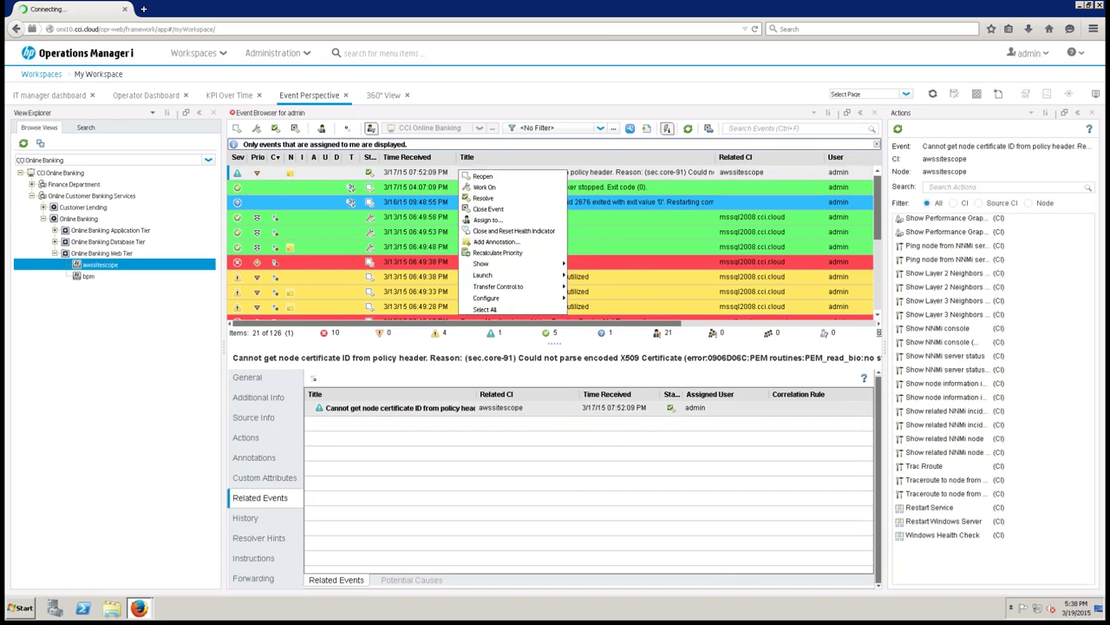
{"action": "left_click", "coordinate": [490, 210]}
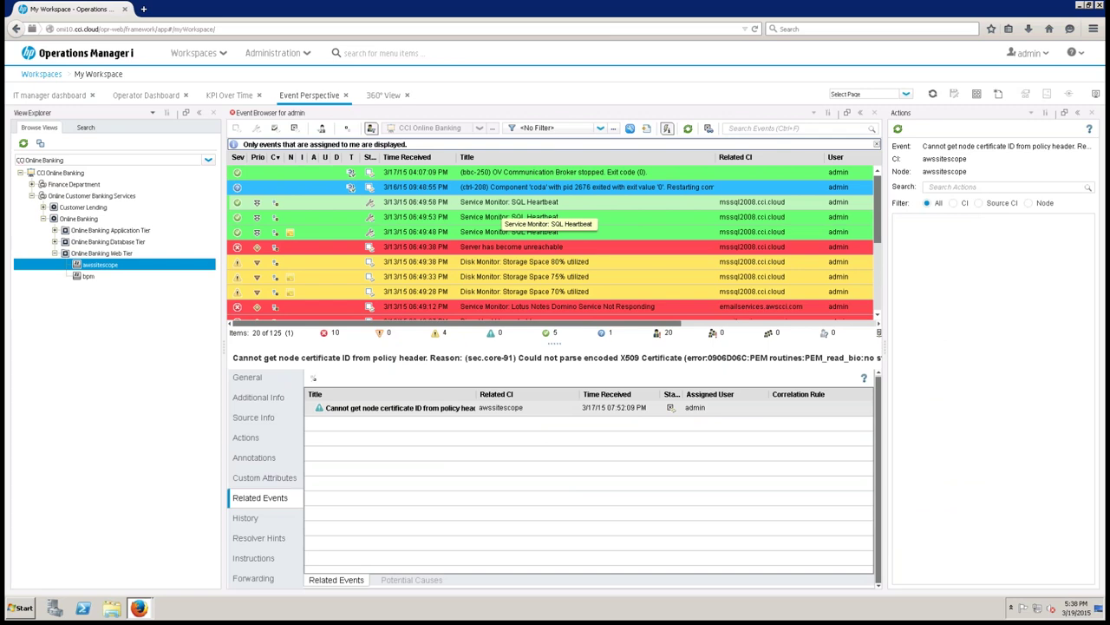
Minimize the remote desktop session to return to the presentation and advance to the 'Framework for a Single Pane of Glass' slide
{"action": "mouse_move", "coordinate": [545, 8]}
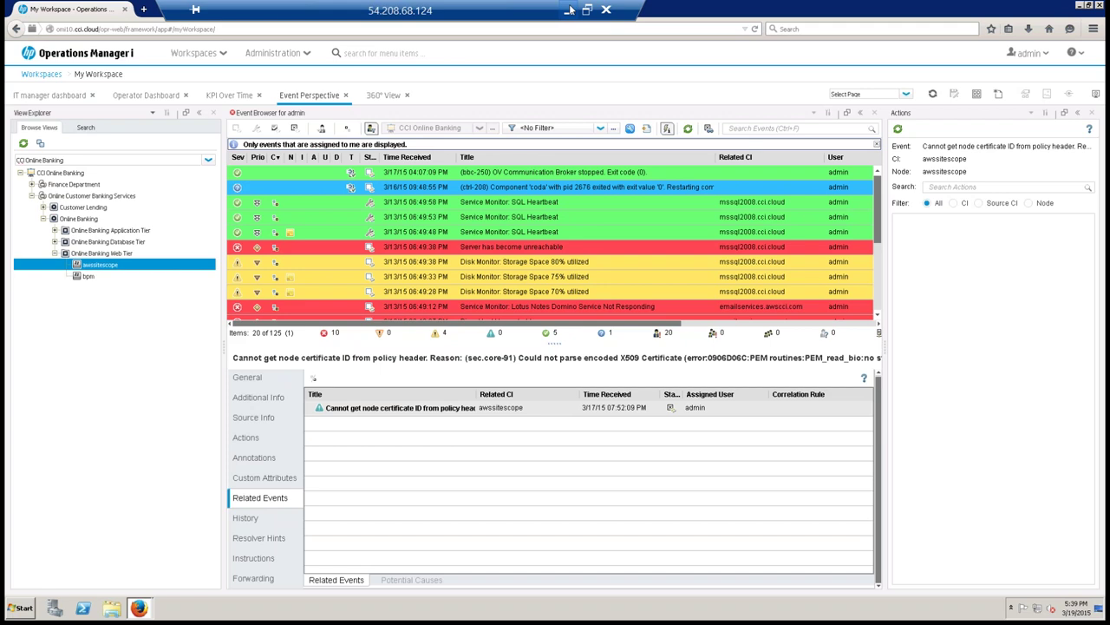
{"action": "left_click", "coordinate": [570, 9]}
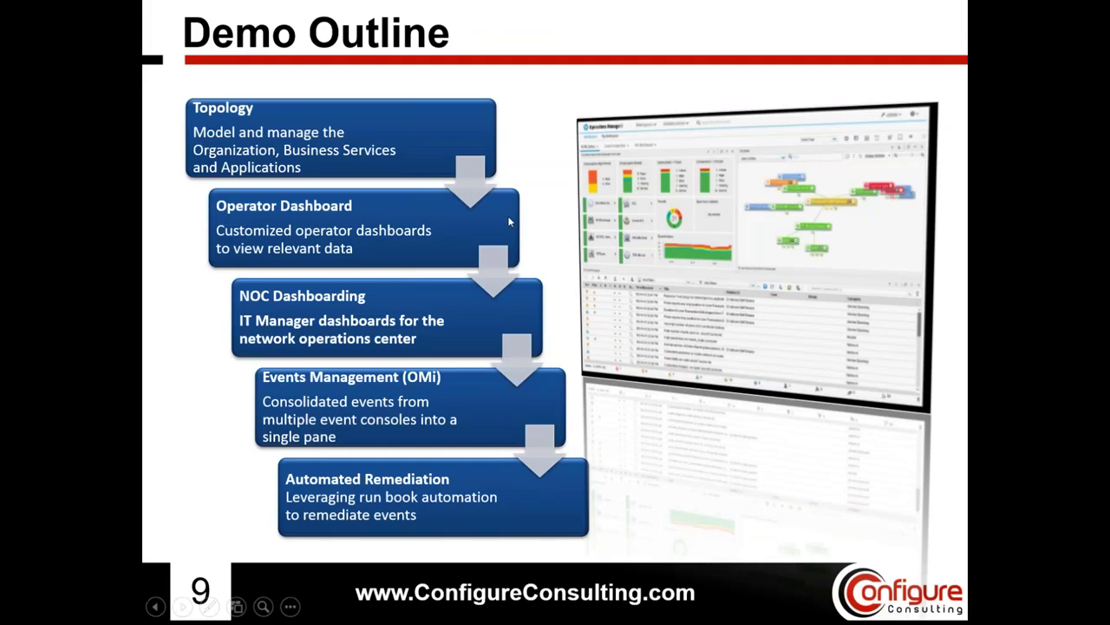
{"action": "left_click", "coordinate": [604, 269]}
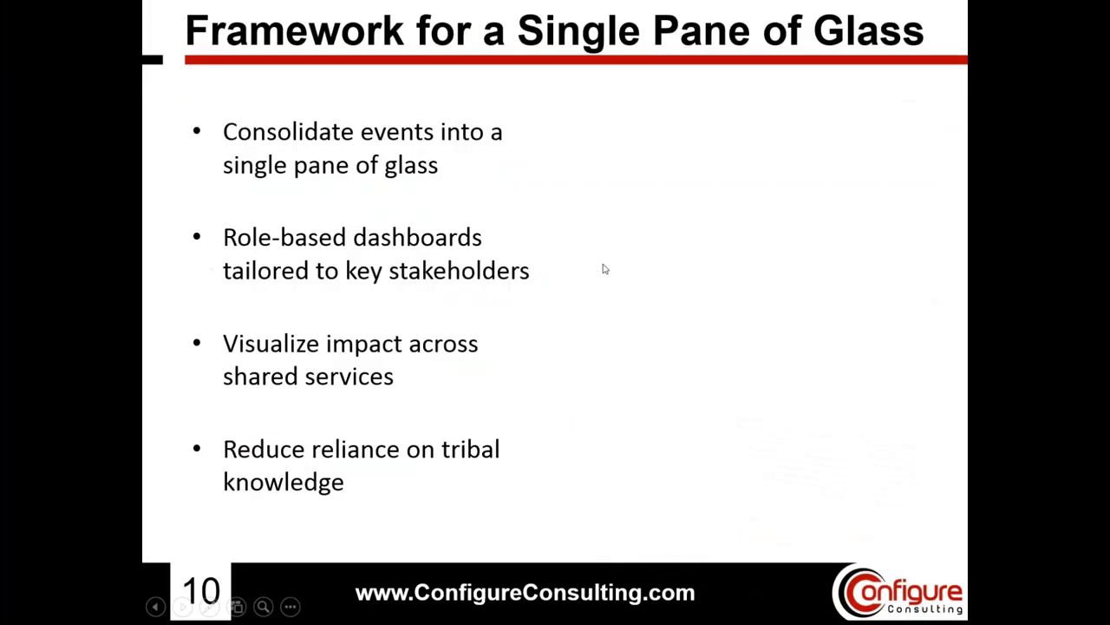